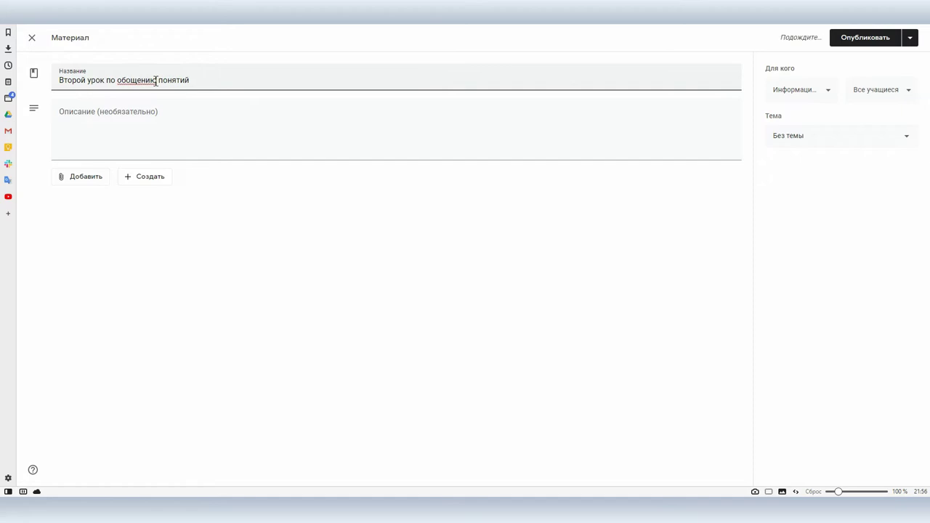
- Attach the YouTube video "Google Classroom: как пользоваться платформой для организации онлайн-уроков" to the material by searching for its URL
click(83, 176)
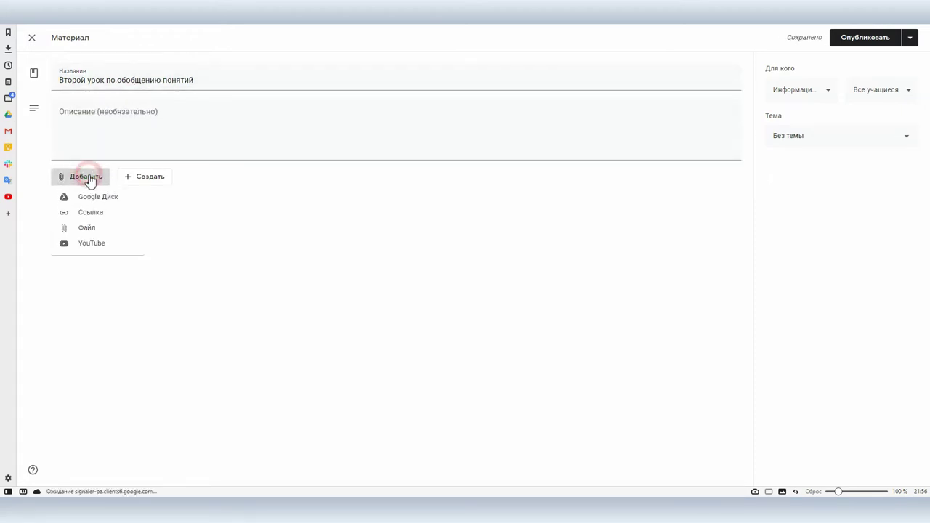
click(93, 245)
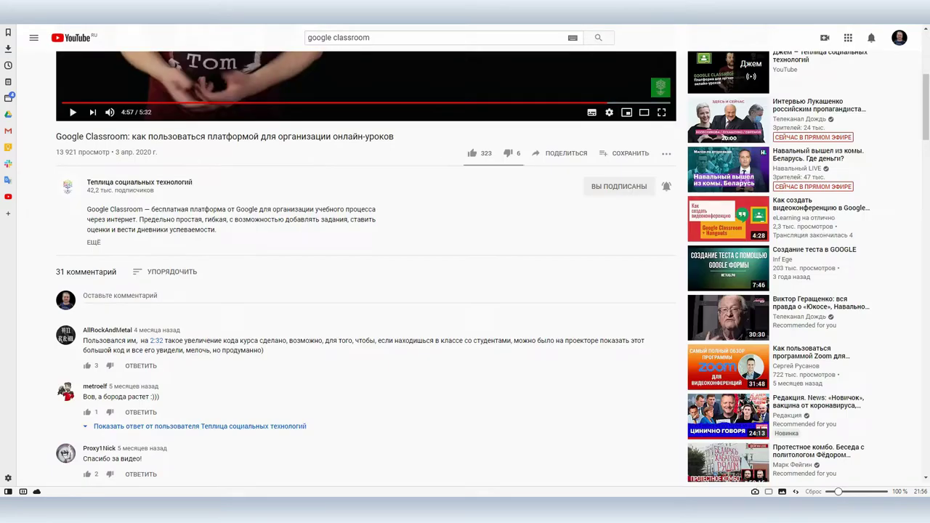
scroll(345, 248, up, 4)
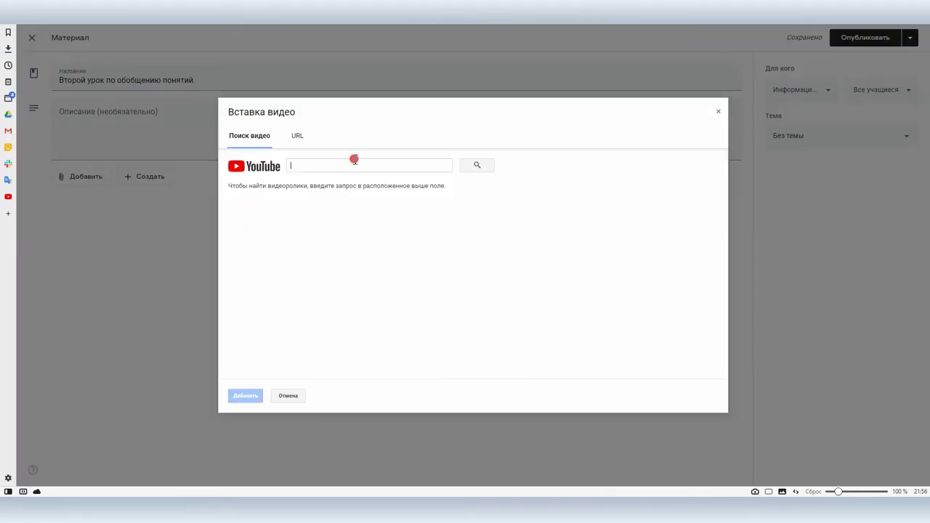
text(https://www.youtube.com/watch?v=49mB73vJtf8)
click(478, 170)
click(329, 215)
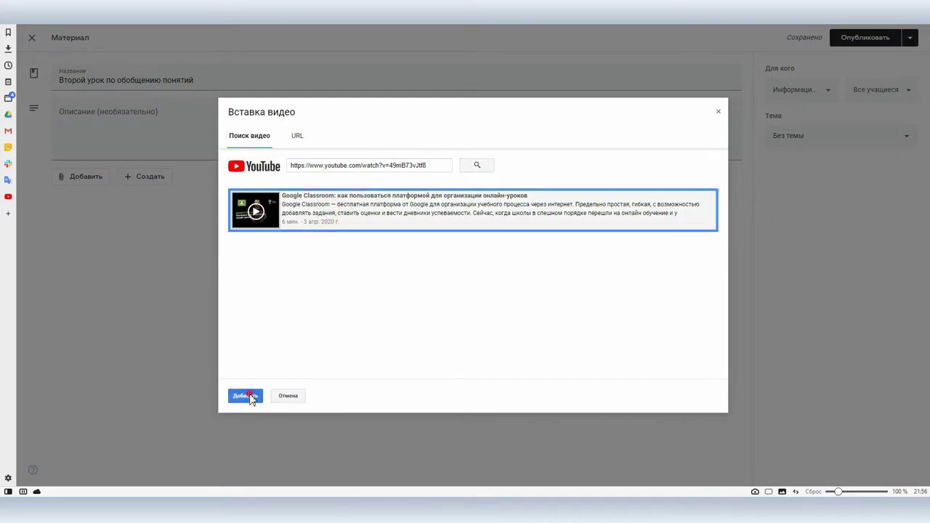
click(250, 396)
- Go through the material's student recipients and assign the material to the topic Обобщение
click(868, 93)
click(809, 121)
click(809, 147)
click(809, 201)
click(802, 140)
click(801, 190)
- Publish the material "Второй урок по обобщению понятий" and move it to the end of the Обобщение topic
click(864, 37)
drag(398, 143, 432, 217)
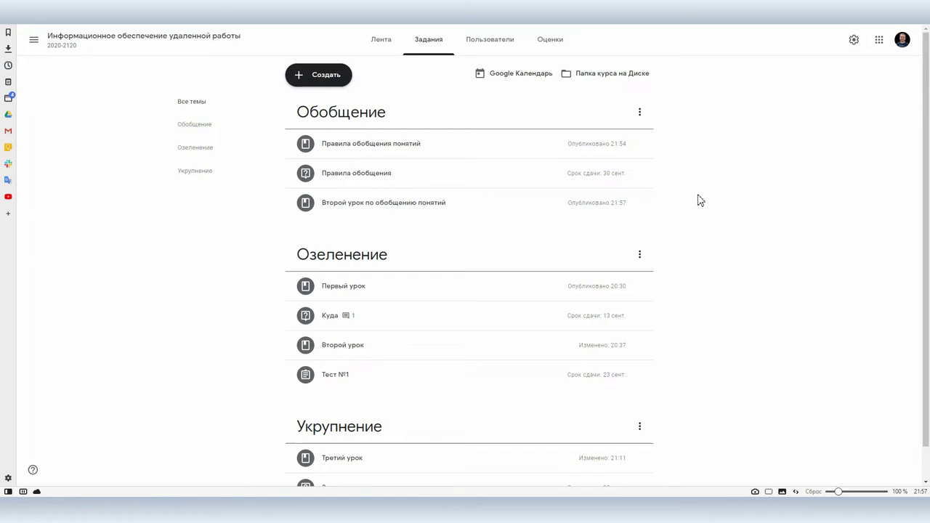
click(336, 77)
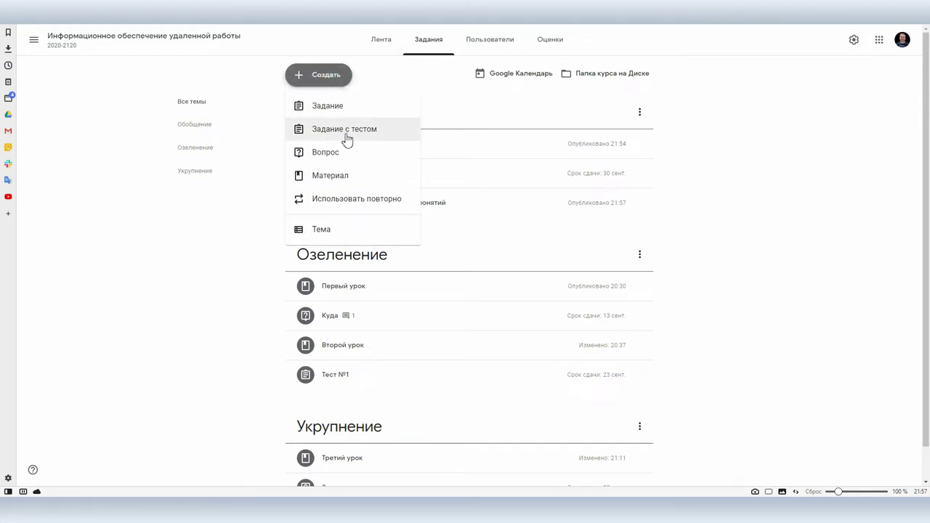
click(334, 107)
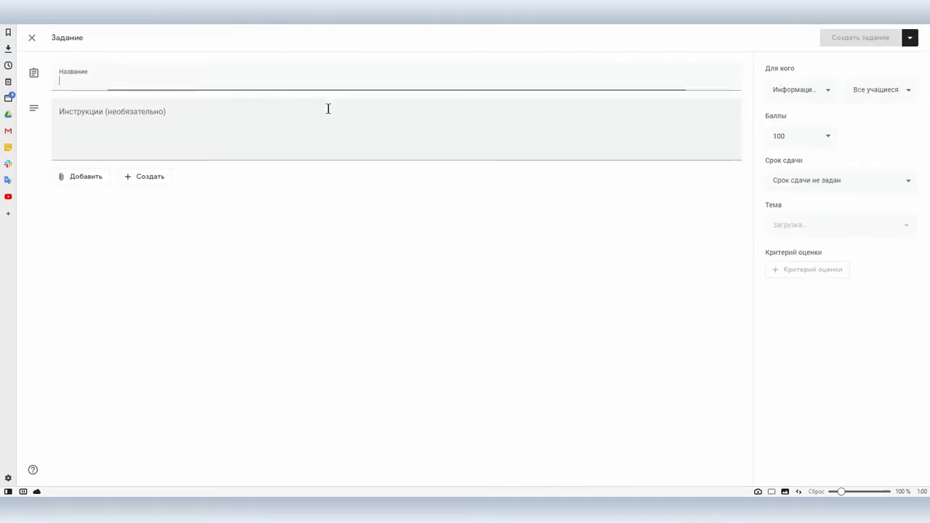
click(153, 177)
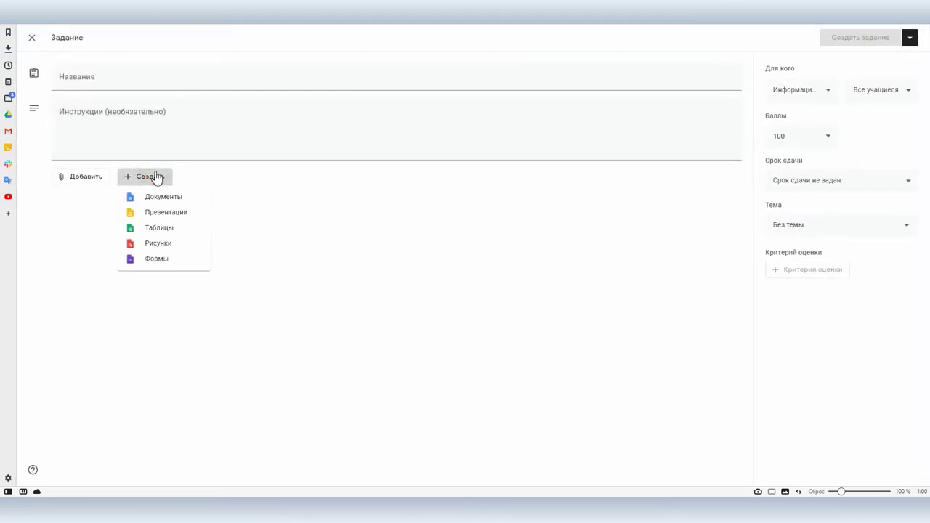
click(157, 260)
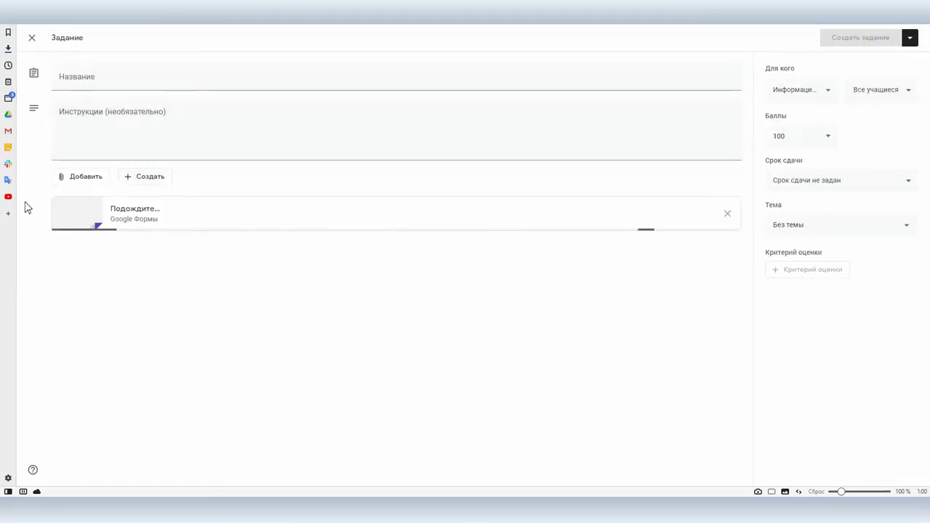
click(83, 217)
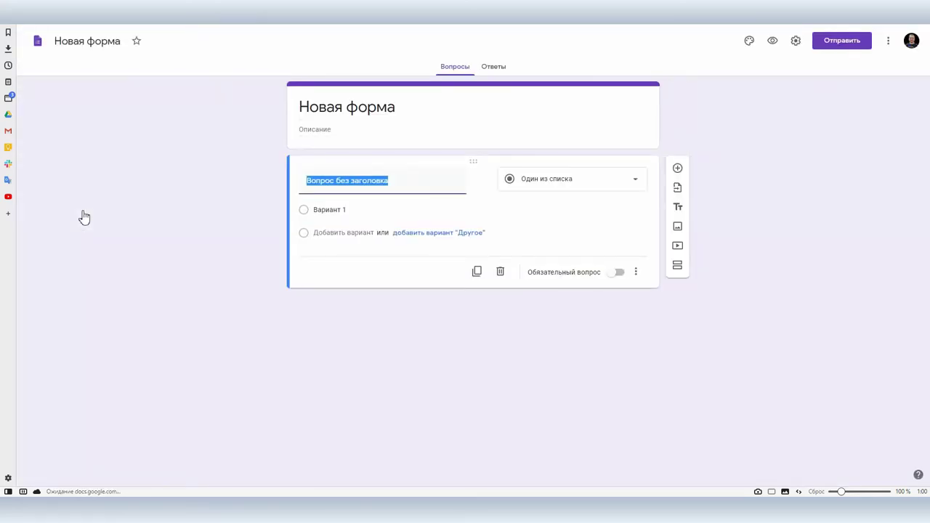
key(ctrl+w)
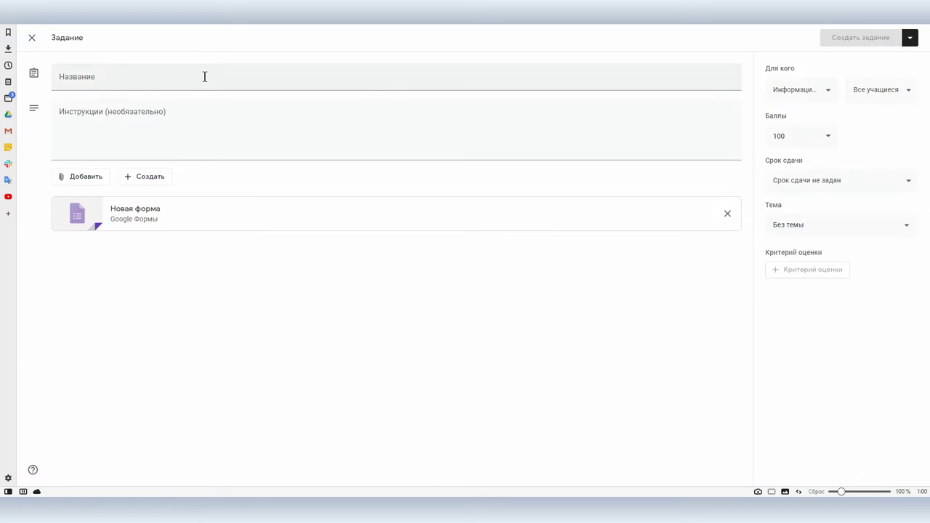
click(32, 38)
- Create a quiz assignment (Задание с тестом) titled "Тест по обобщению понятий" with the instructions "Пройдите тест"
click(331, 77)
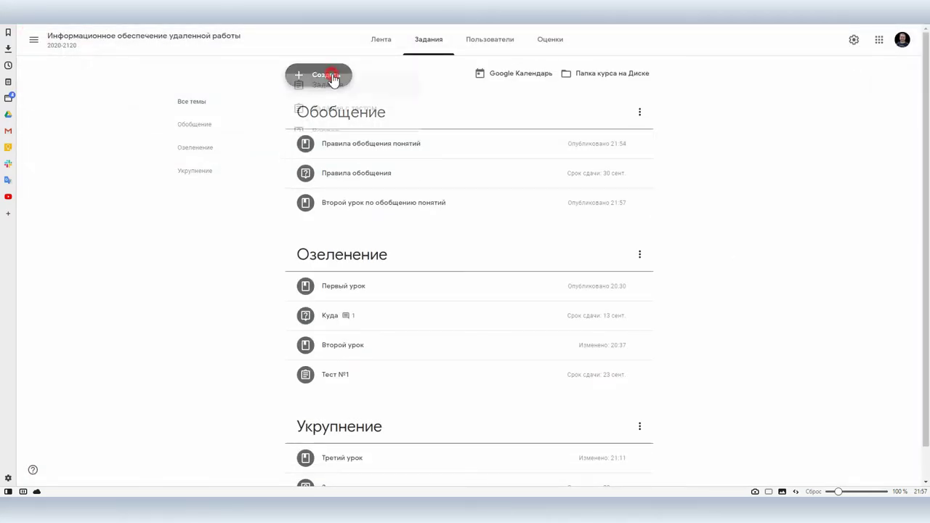
click(350, 131)
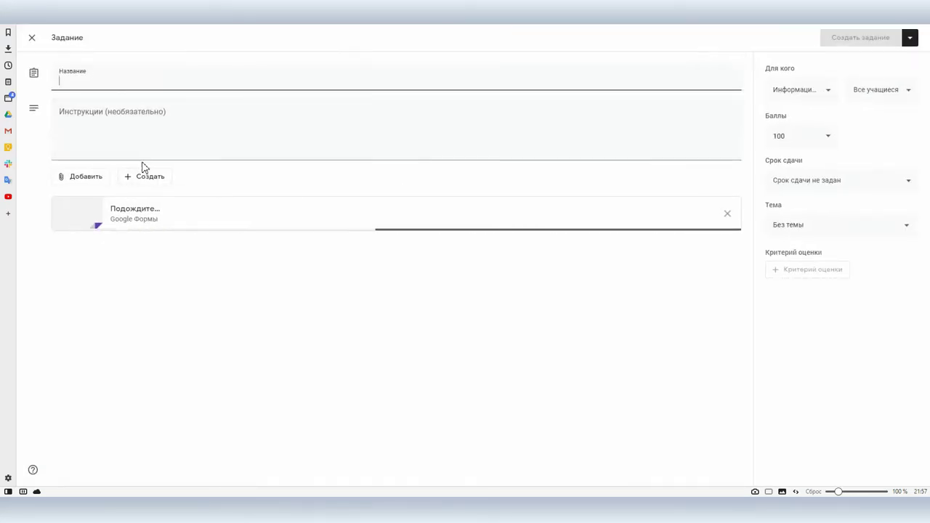
text(Тест по обобщению понятий)
click(150, 117)
text(Пройдите тест)
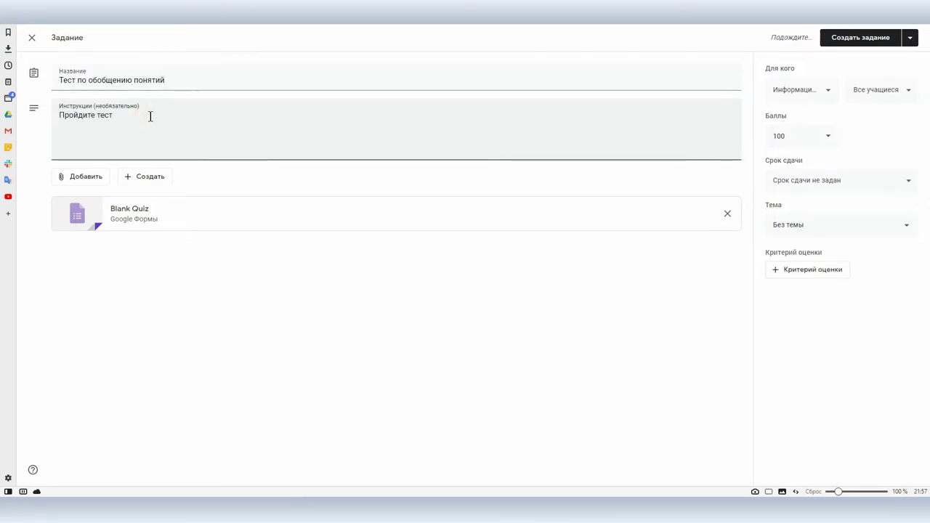
- Open the attached Blank Quiz form, rename the file "Обобщение понятий" and set the form title to "Тест"
click(78, 217)
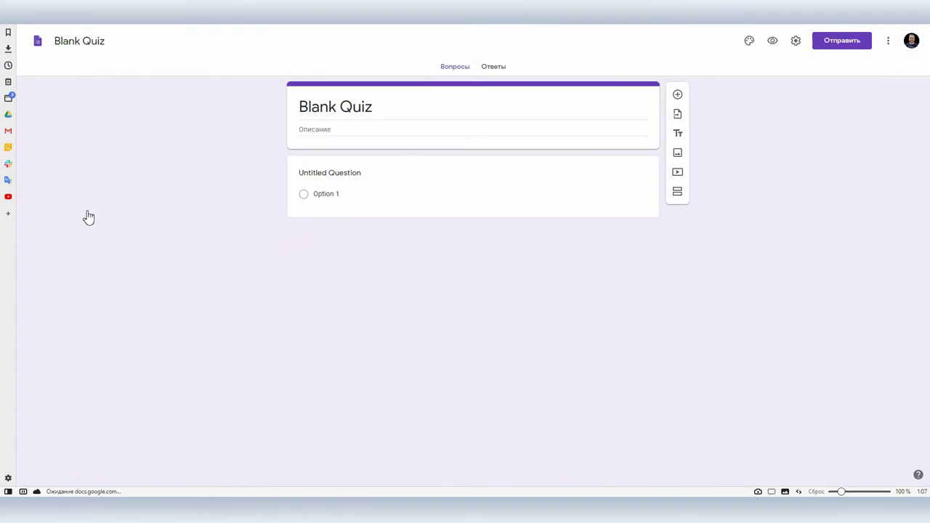
click(73, 43)
text(Обобщение понятий)
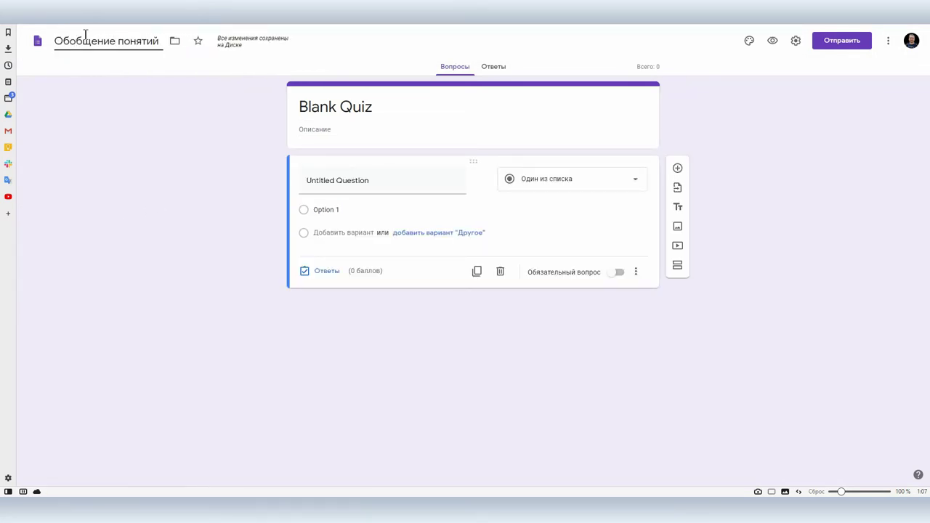
click(309, 104)
text(T)
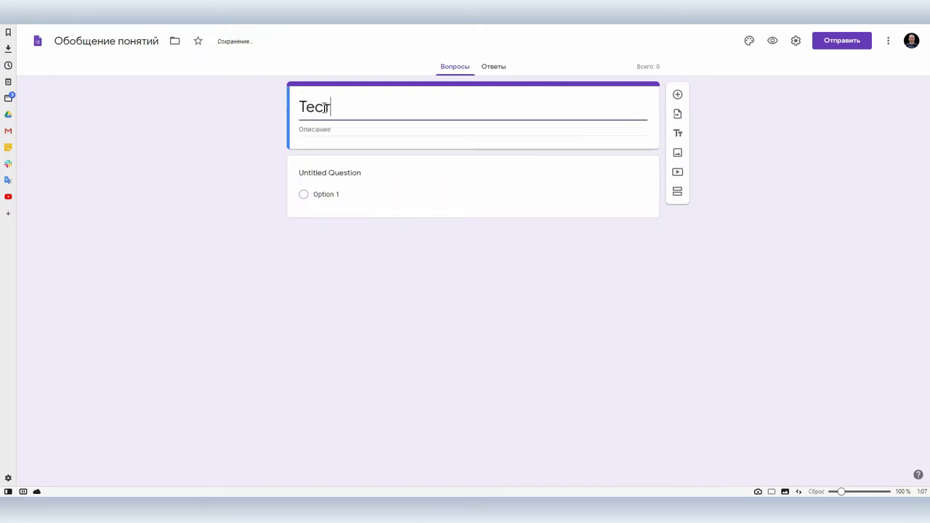
- Word the first question "Куда?" with the answer options "Туда", "Сюда" and "В неизвестном направлении", without an "Другое" option
click(381, 204)
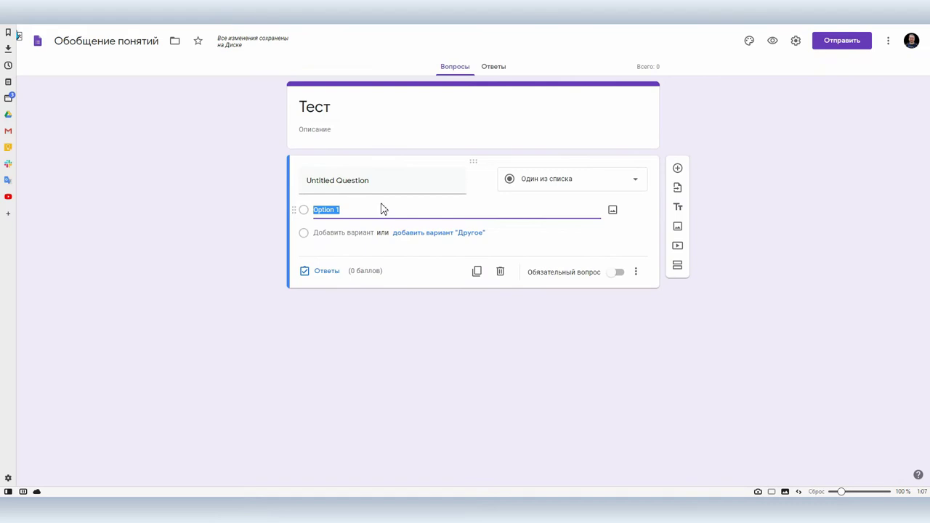
click(377, 179)
text(Куда?)
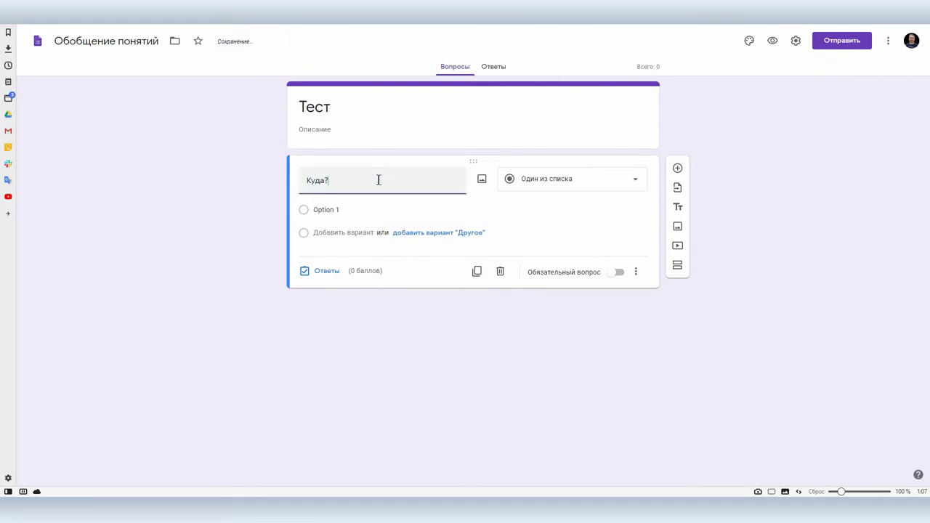
click(327, 210)
text(Ту)
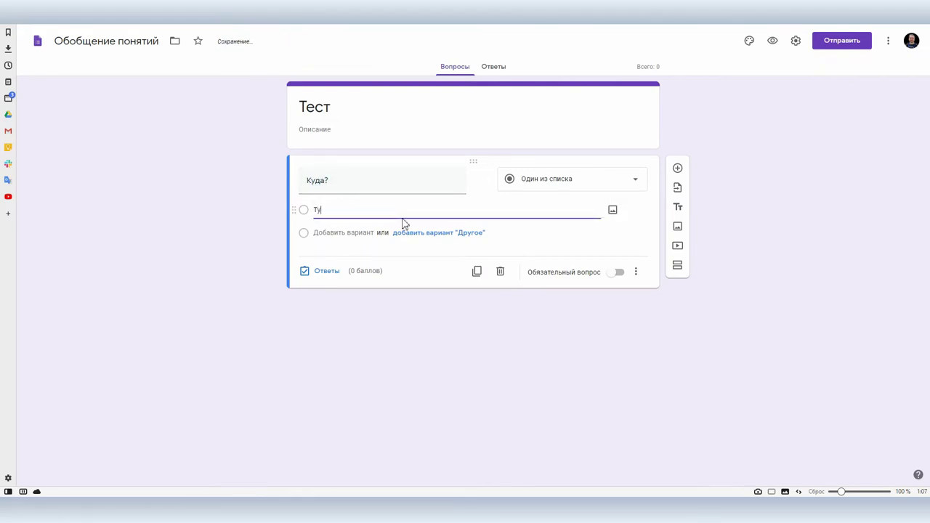
text(да)
key(Return)
text(Сюда)
key(Return)
text(В неизвестном направлении)
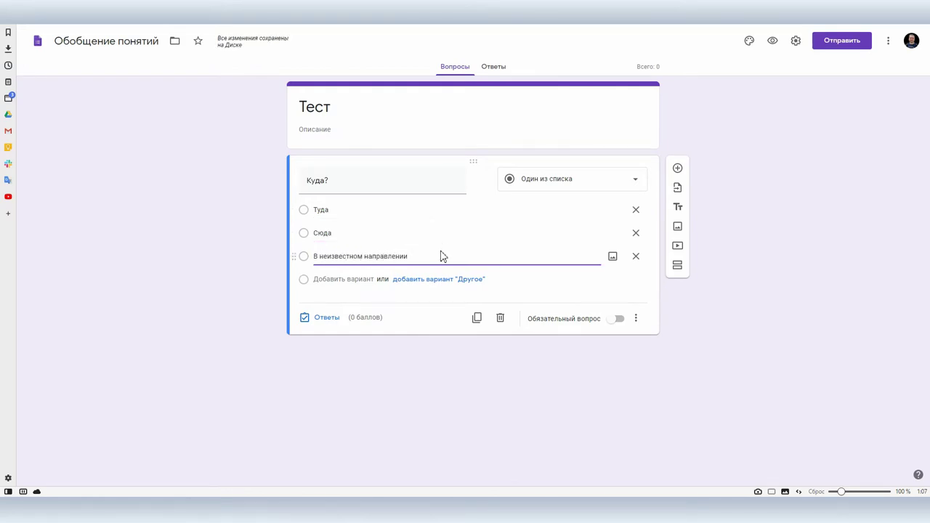
click(412, 282)
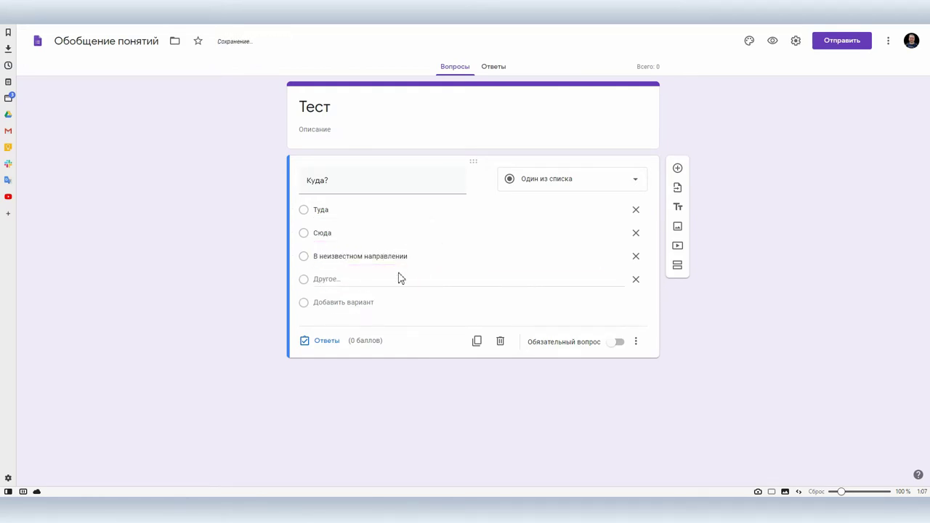
click(636, 279)
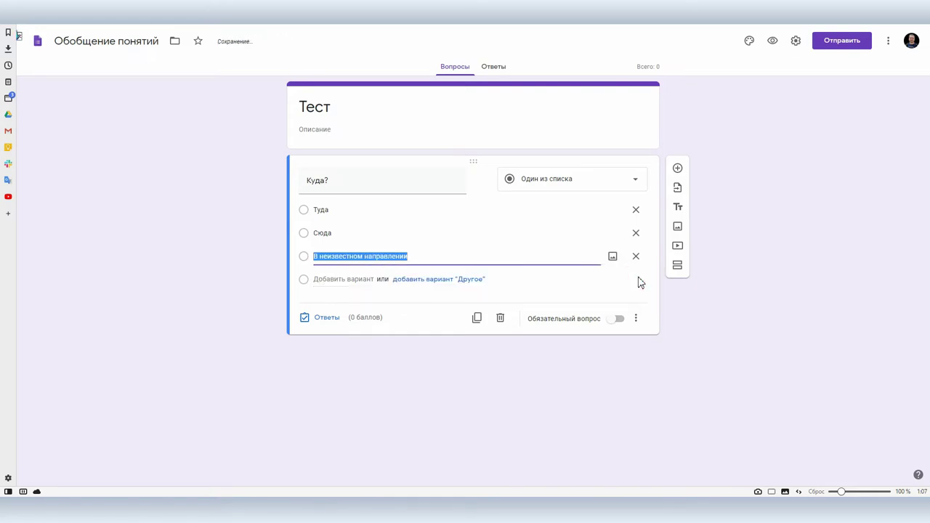
- Mark "Туда" as the correct answer worth 10 points and make the single-choice question "Куда?" required
click(326, 317)
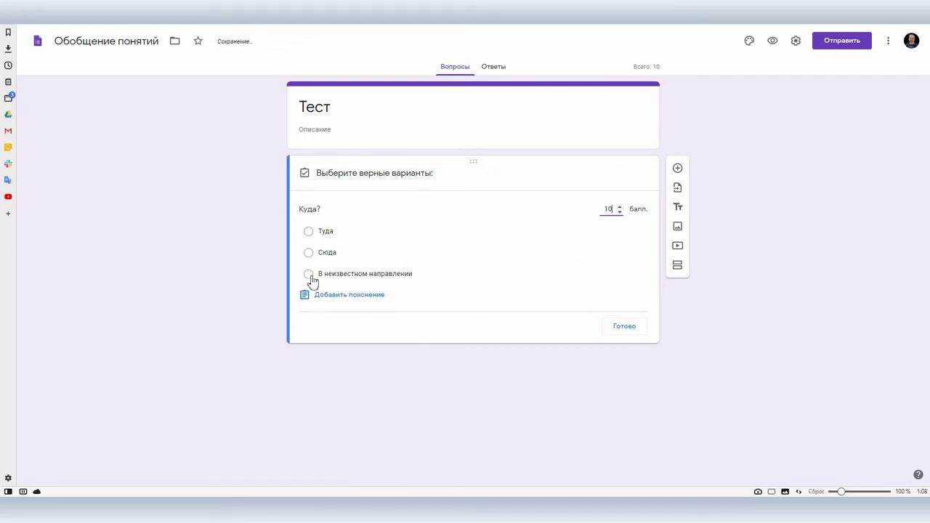
click(328, 232)
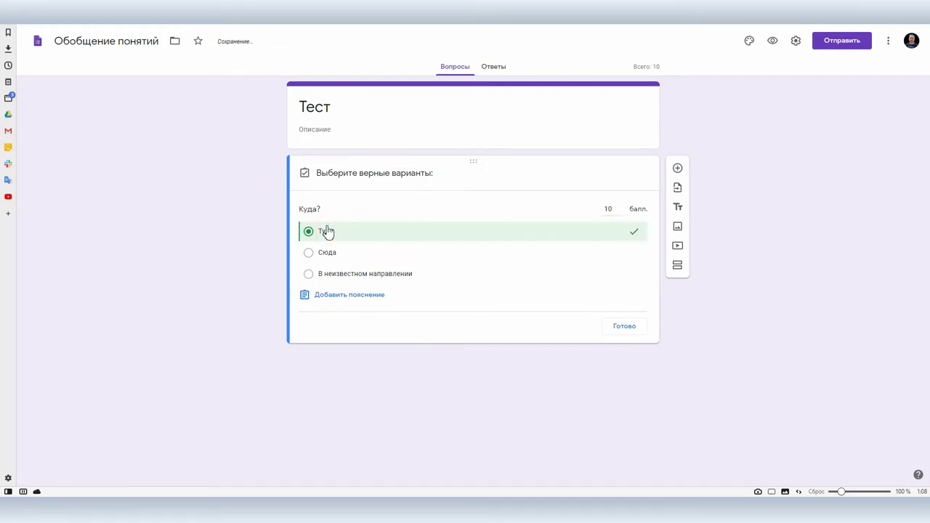
click(619, 327)
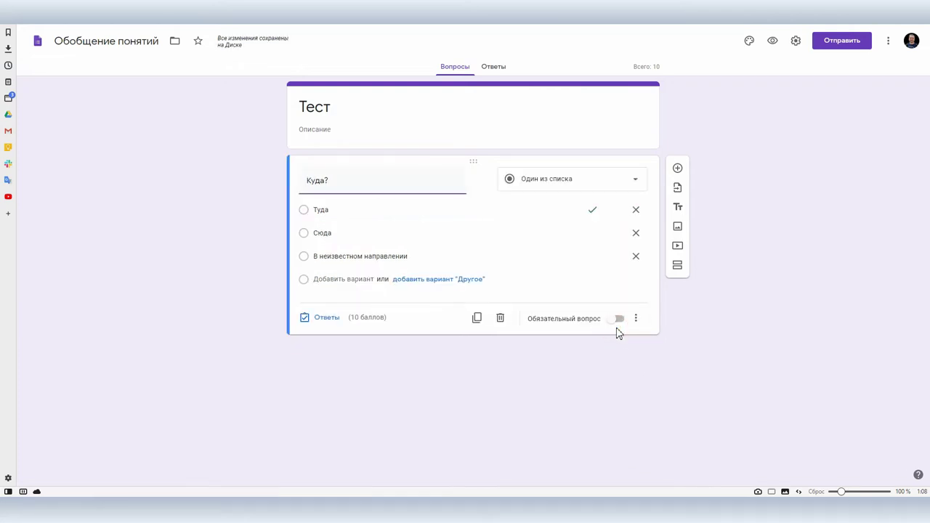
click(617, 320)
click(545, 179)
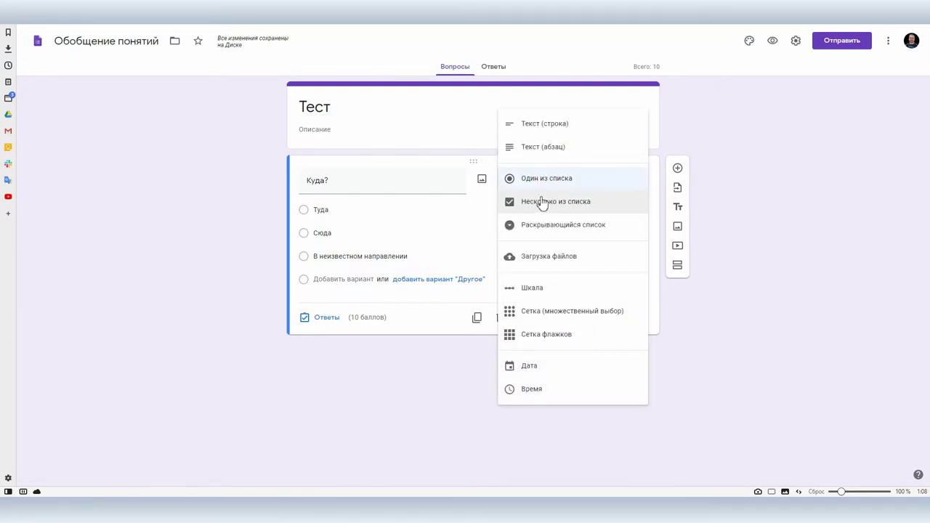
click(550, 179)
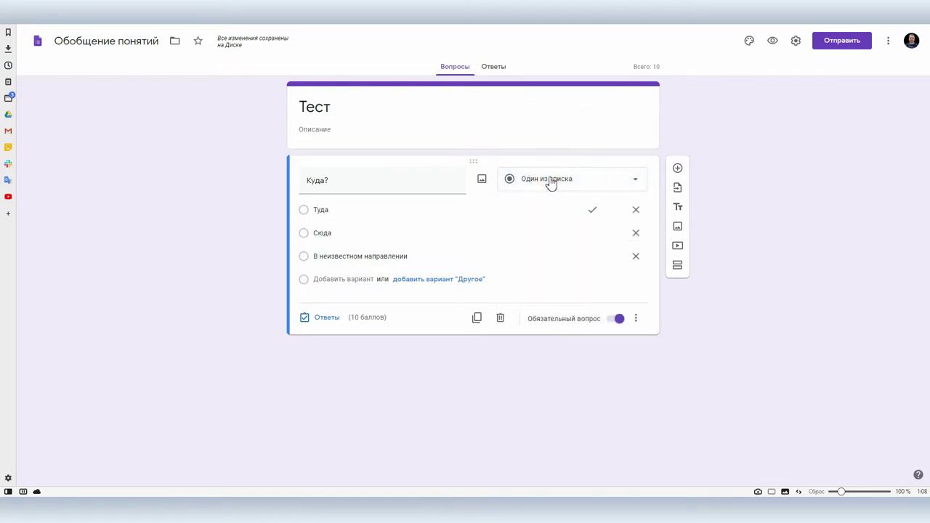
- Add a second question "Зачем?" with the answer options "Просто так", "Потому что так сказали" and "Спонтанное решение"
click(676, 169)
text(Зачем)
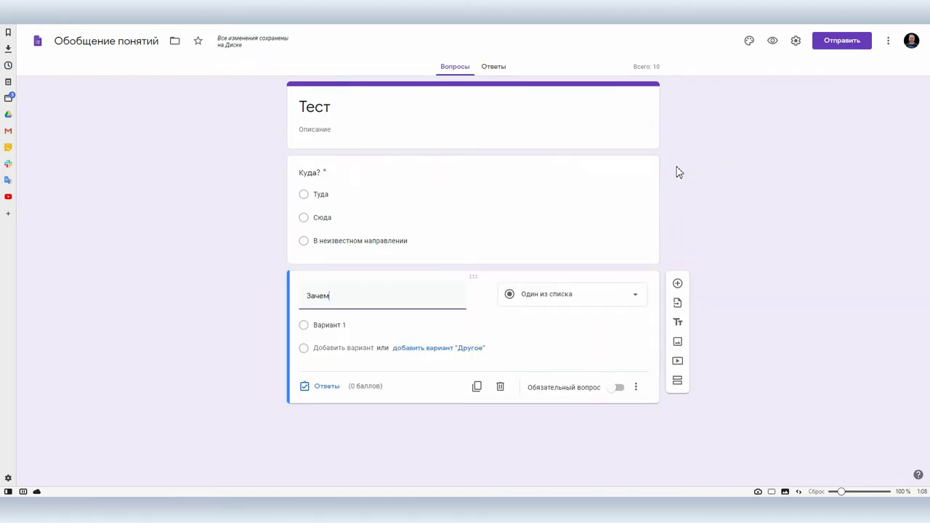
click(353, 325)
text(Просто так)
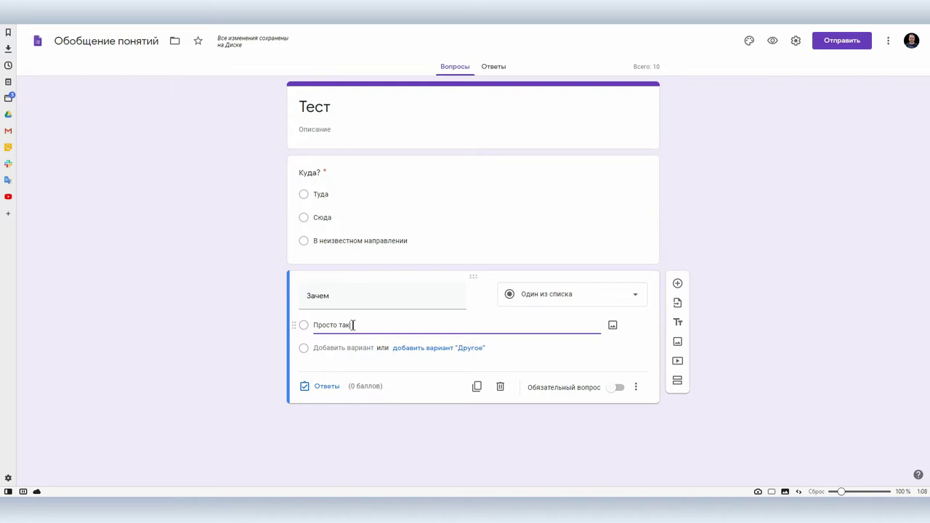
key(Return)
text(Потому что так сказали)
key(Return)
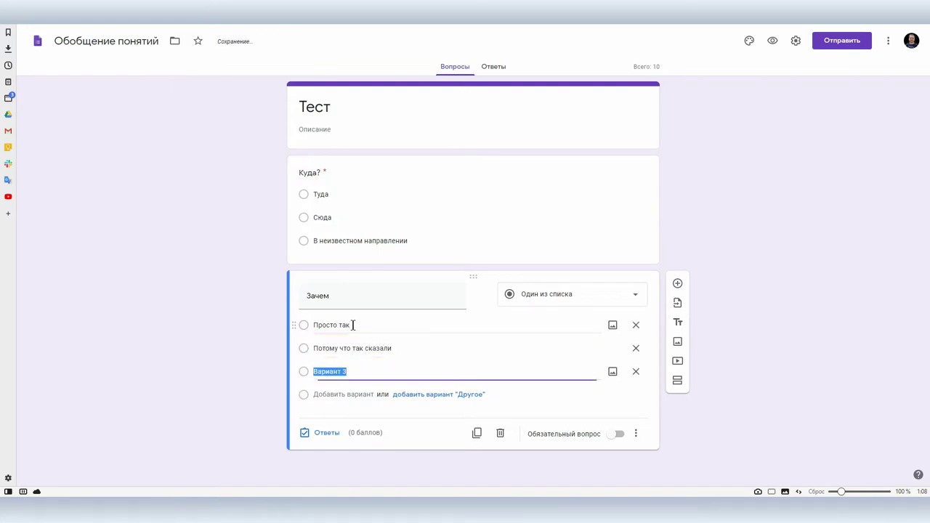
text(Спонтанное решение)
click(343, 297)
click(342, 296)
text(?)
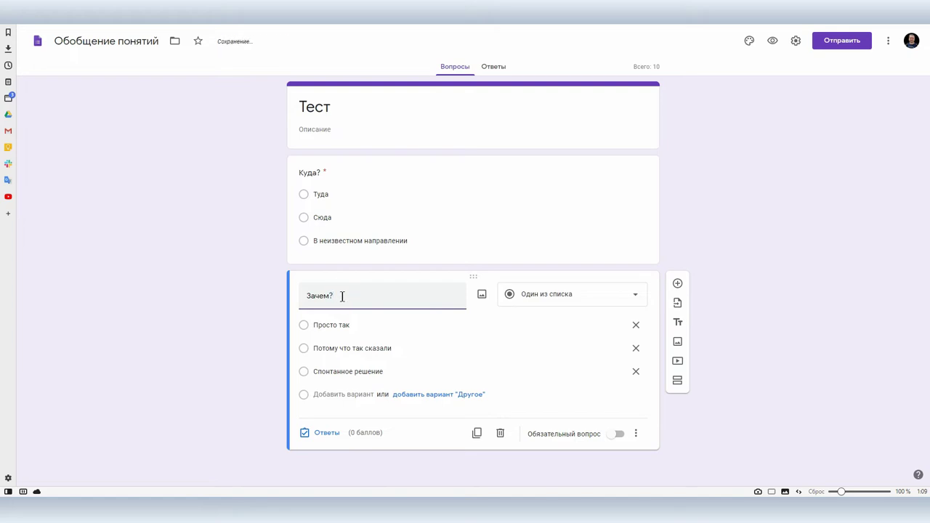
- Mark "Спонтанное решение" as the correct answer worth 10 points and make the question "Зачем?" required
click(326, 432)
click(327, 390)
click(604, 324)
text(10)
click(619, 441)
click(618, 436)
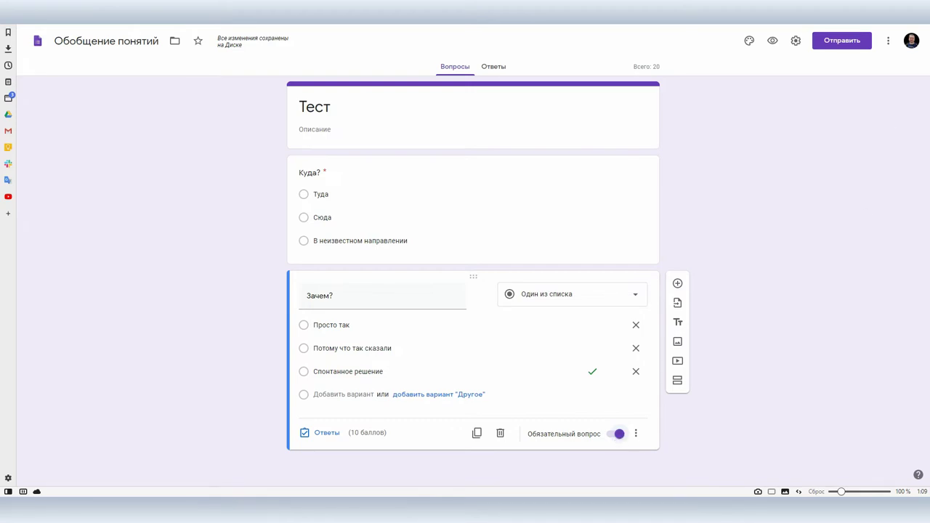
- Turn on collecting respondents' e-mail addresses in the form's general settings and save them
click(795, 40)
click(426, 116)
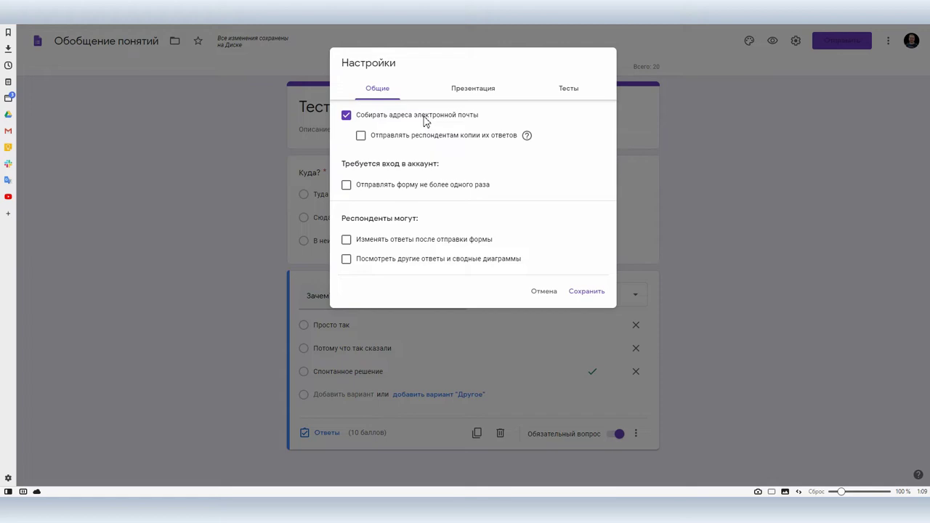
click(584, 291)
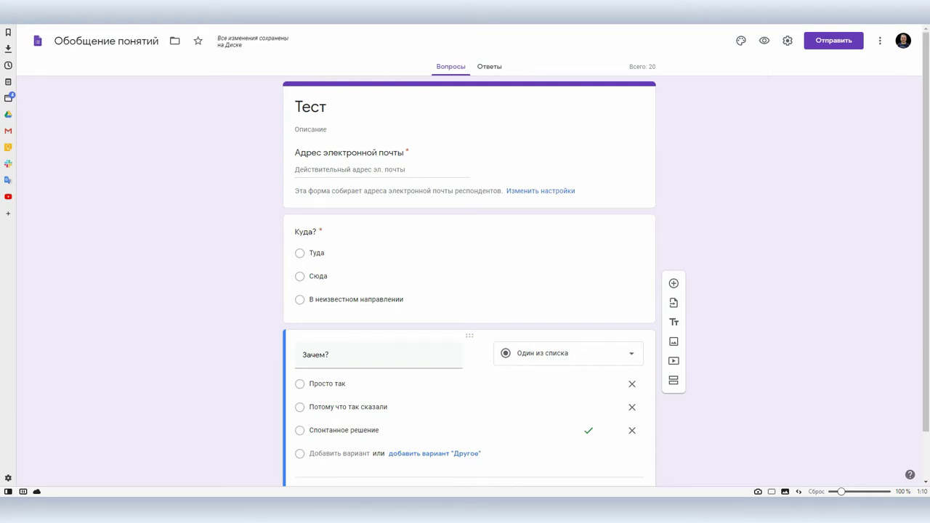
- Return to the Classroom assignment, assign it to the first and third students on the list, and set its grade to 20 points
key(ctrl+Tab)
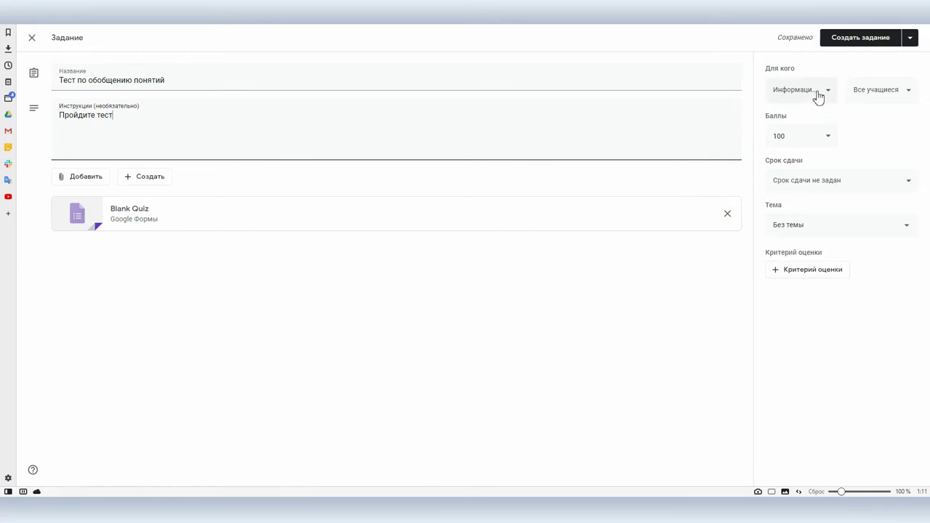
click(853, 90)
click(811, 120)
click(811, 148)
click(812, 202)
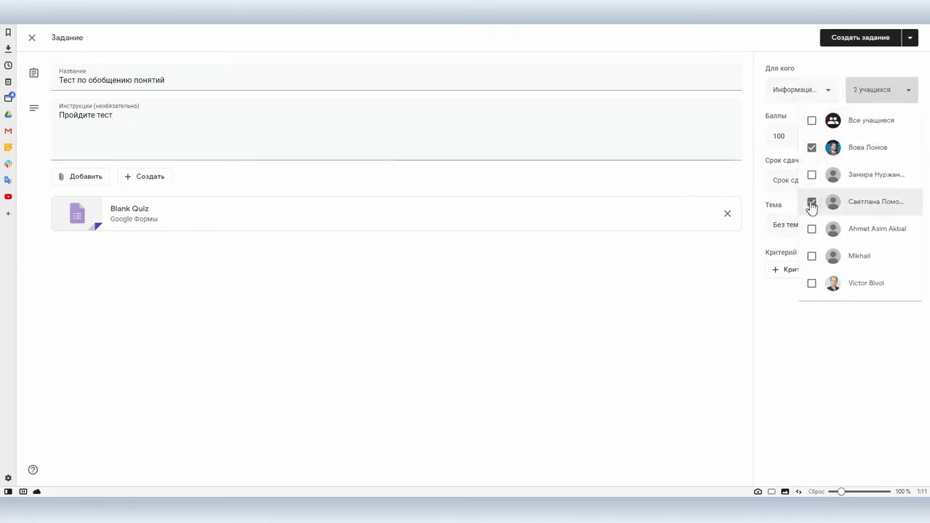
click(778, 126)
drag(790, 134, 753, 136)
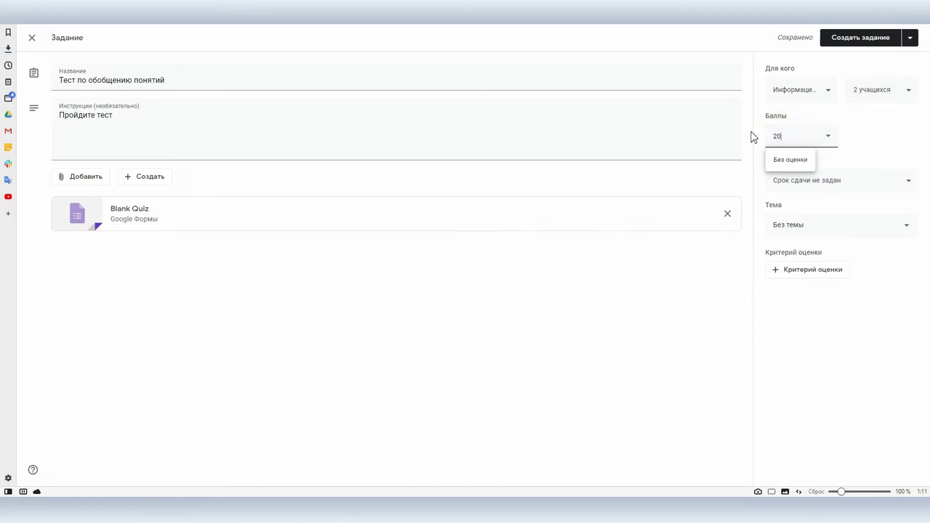
- Set the assignment's due date to 16 September, file it under the topic Обобщение and publish it
click(860, 180)
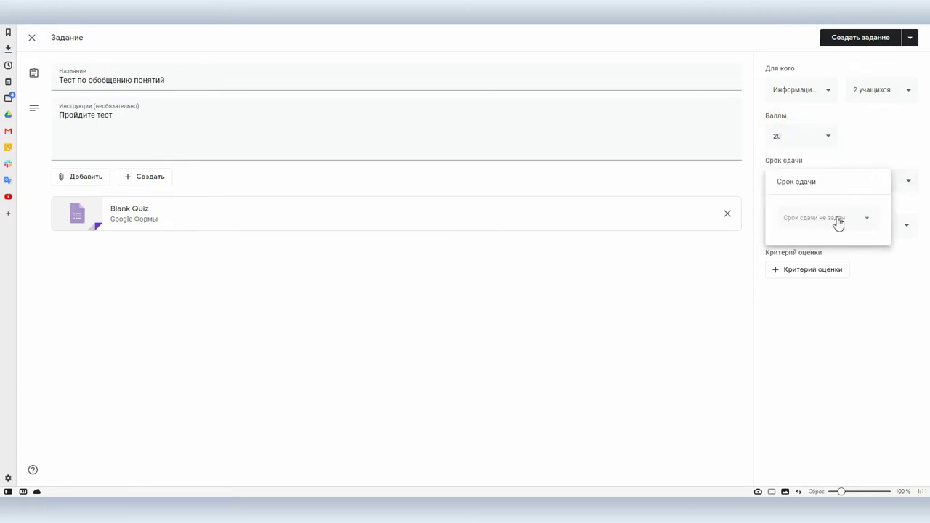
click(836, 221)
click(817, 309)
click(861, 285)
click(832, 224)
click(793, 282)
click(854, 37)
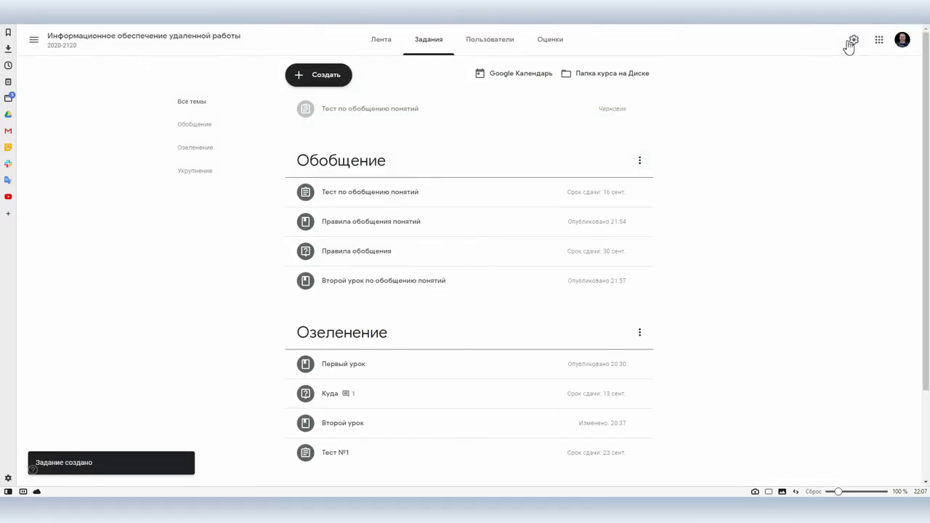
- Move "Тест по обобщению понятий" to the end of its topic and place the whole Обобщение topic below Укрупнение
drag(384, 197, 390, 269)
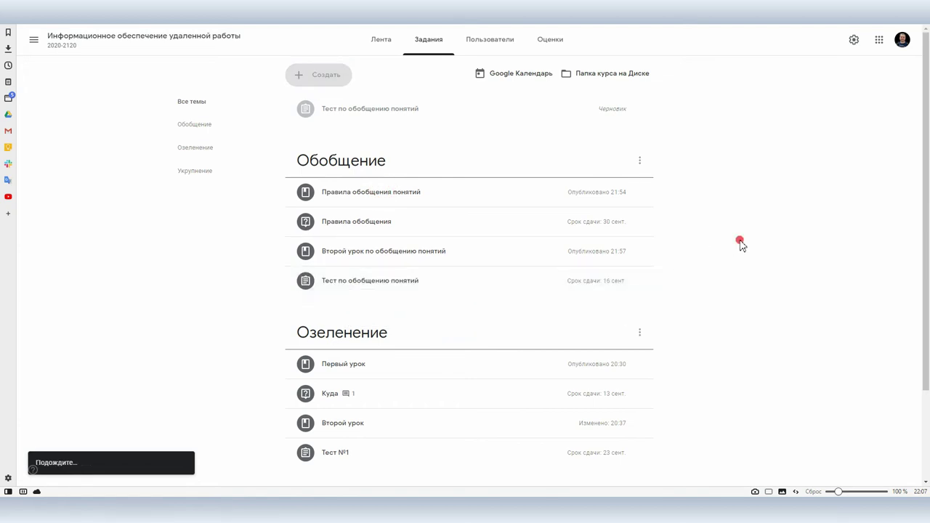
drag(457, 166, 482, 449)
scroll(690, 313, down, 2)
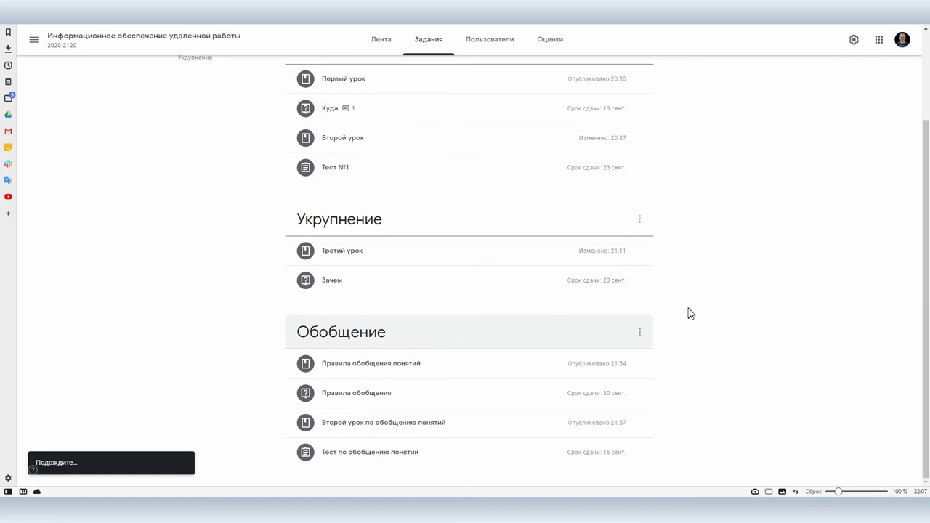
scroll(735, 287, up, 2)
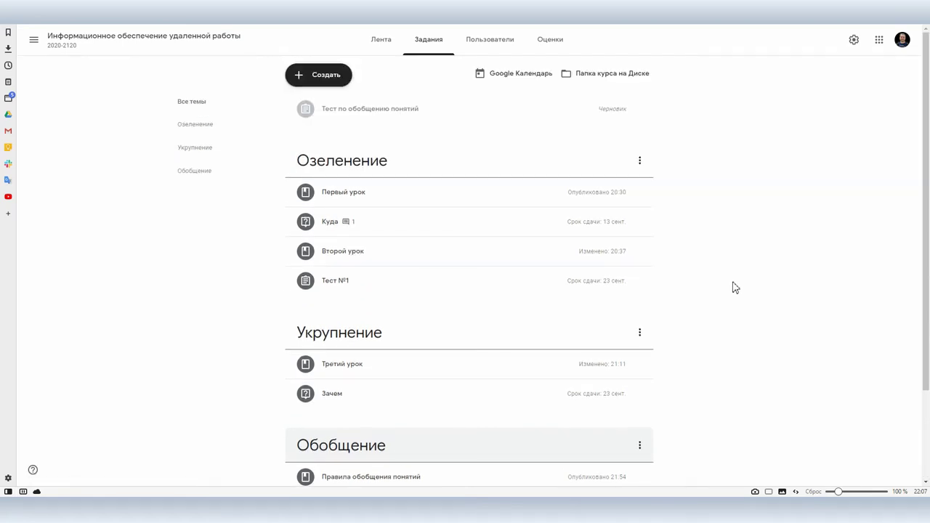
- Create a new question "Зачем человеку крылья" and set its answer type to "Один из списка"
click(313, 78)
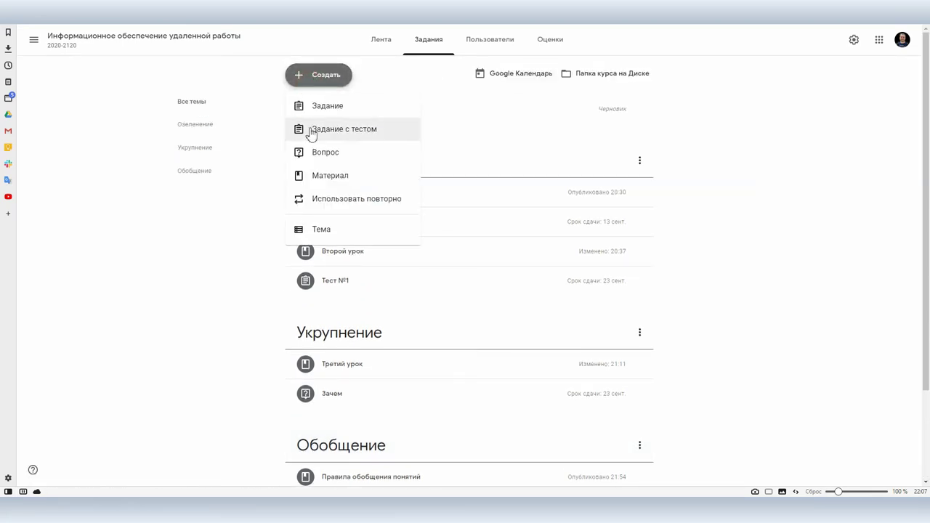
click(305, 152)
text(За)
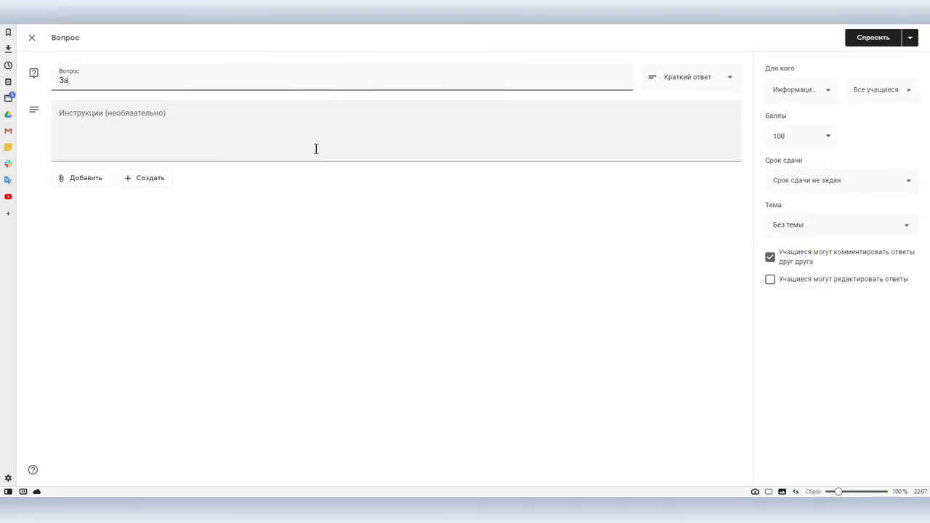
text(чем человеку крылья)
click(675, 73)
click(683, 96)
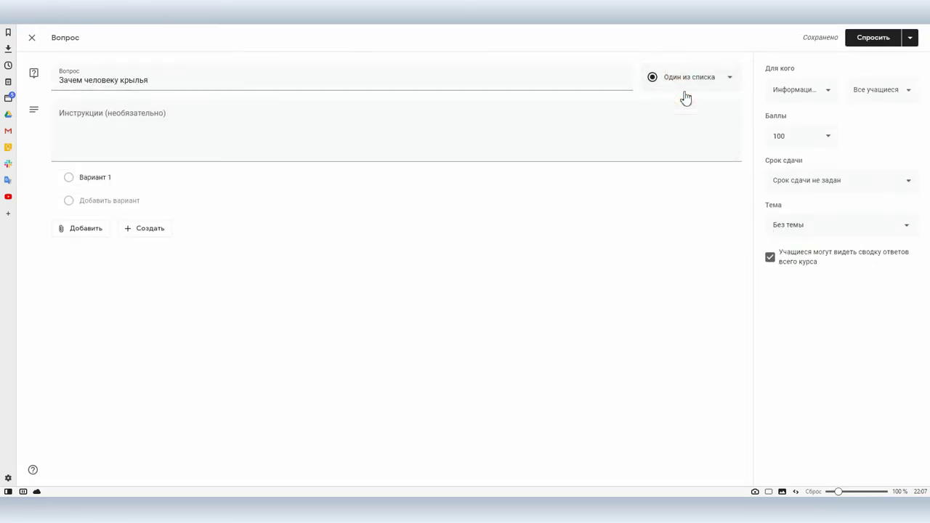
- Add the answer options "Для полета", "У человека нет крылев" and "Не нужны" to the question
click(93, 177)
text(Для полета)
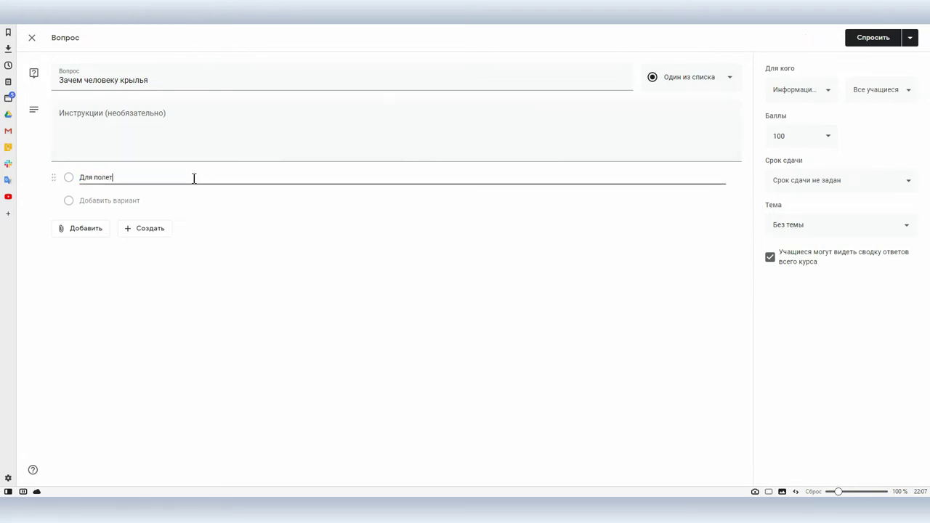
key(Return)
text(У человека нет крылев)
key(Return)
text(Не нужны)
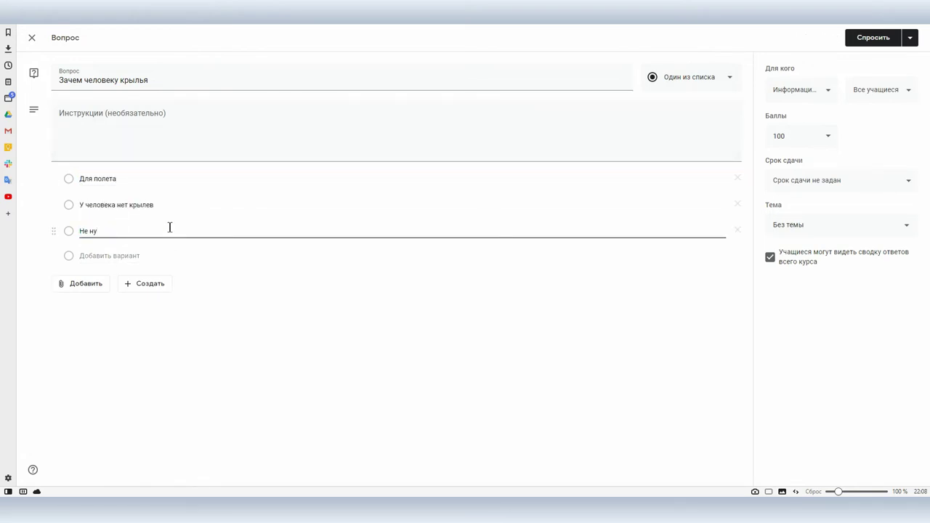
- Enter the instructions "Выберите один ответ" and assign the question to the same two students as the quiz
click(120, 112)
text(Выберите один ответ)
click(881, 89)
click(811, 147)
click(811, 202)
- Set the question's due date to 26 September and publish it under the topic Обобщение
click(799, 136)
click(841, 180)
click(874, 308)
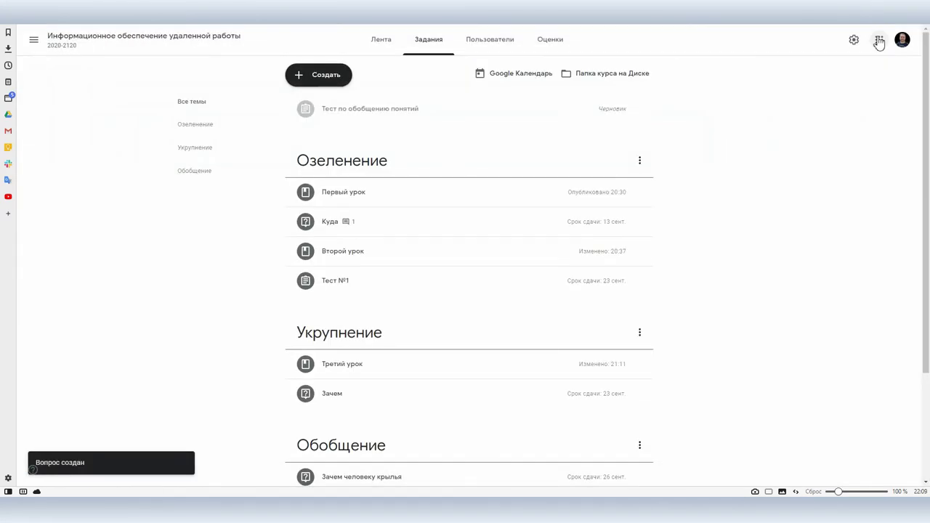
- Move the question "Зачем человеку крылья" directly below the material "Правила обобщения понятий"
scroll(795, 187, down, 2)
drag(374, 333, 414, 367)
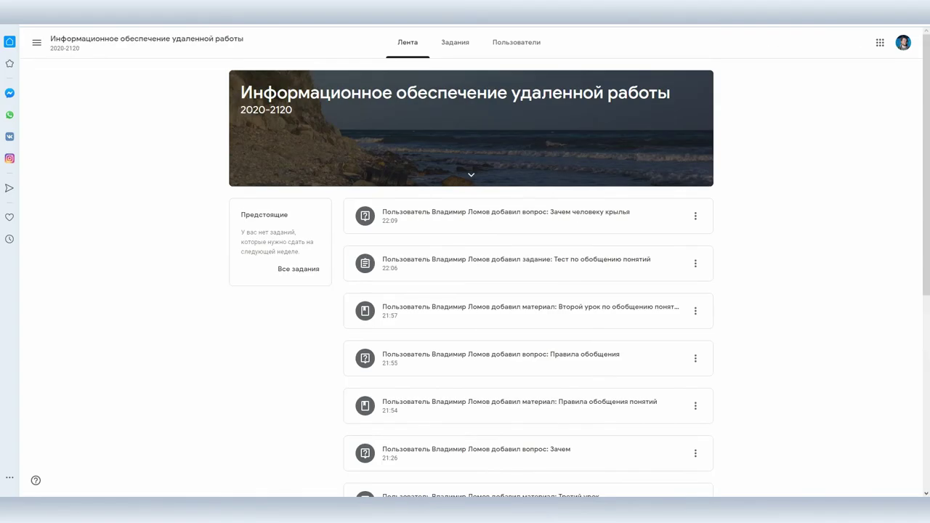
- Look through the course's classwork and its topics from the student's account
click(459, 52)
scroll(754, 162, down, 2)
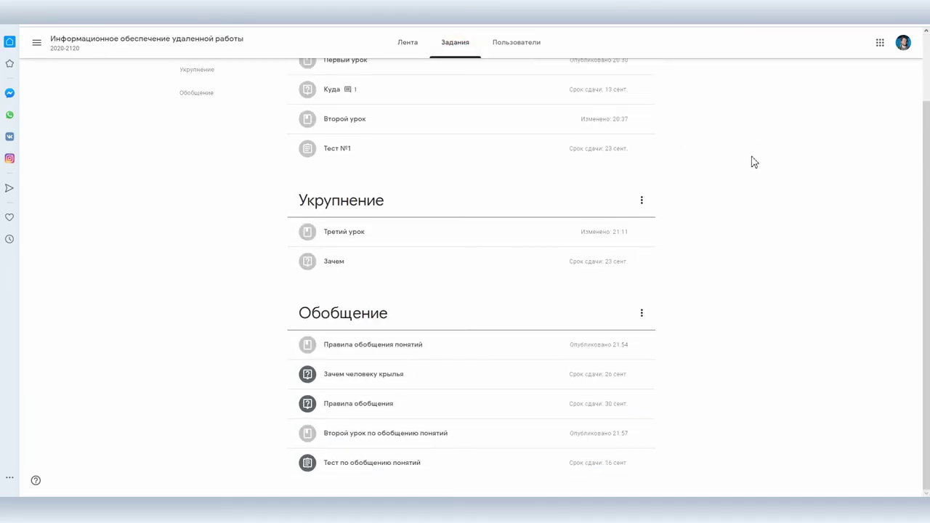
scroll(752, 160, up, 2)
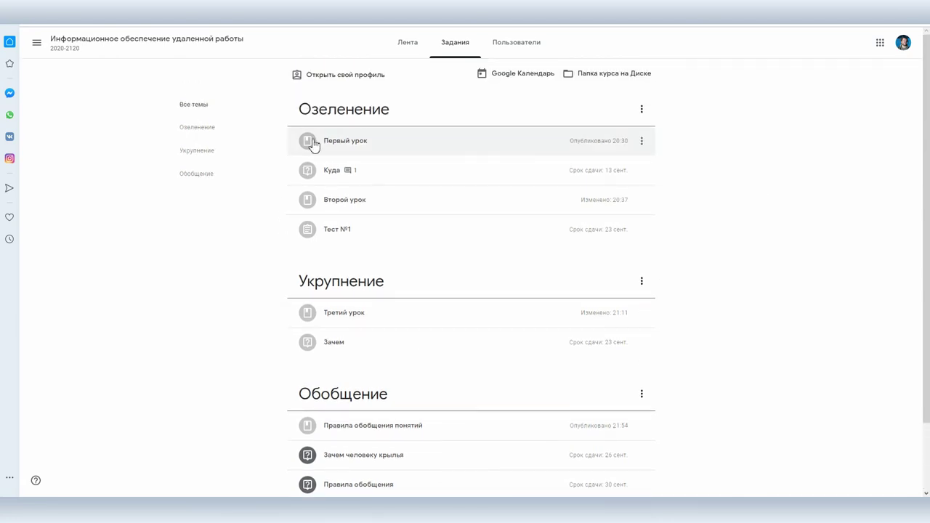
scroll(654, 313, down, 2)
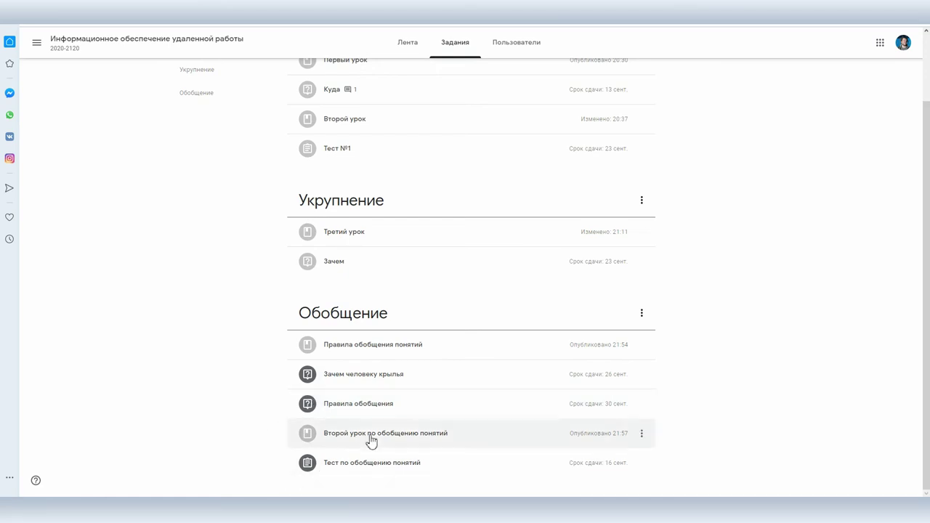
- Open the student's course calendar, go two weeks ahead and open the "Тест №1" assignment
click(36, 42)
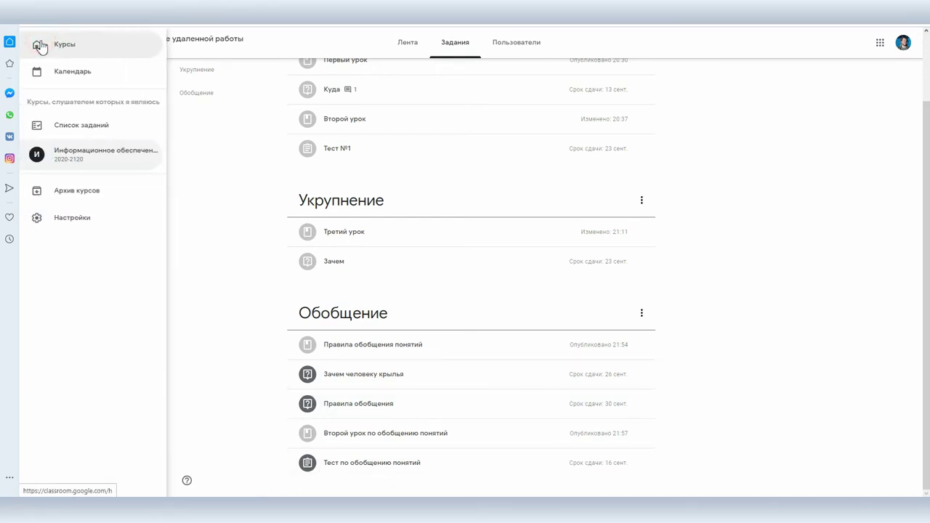
click(65, 72)
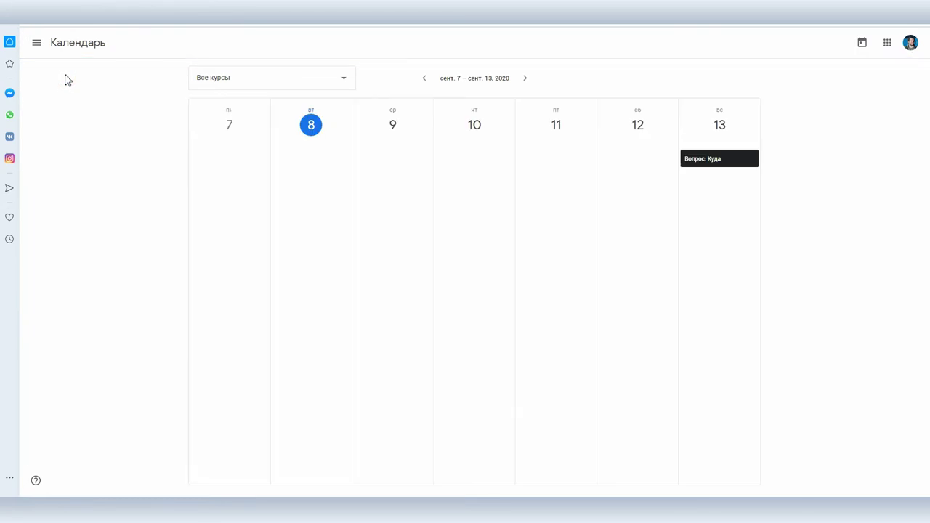
click(525, 78)
click(524, 81)
click(391, 177)
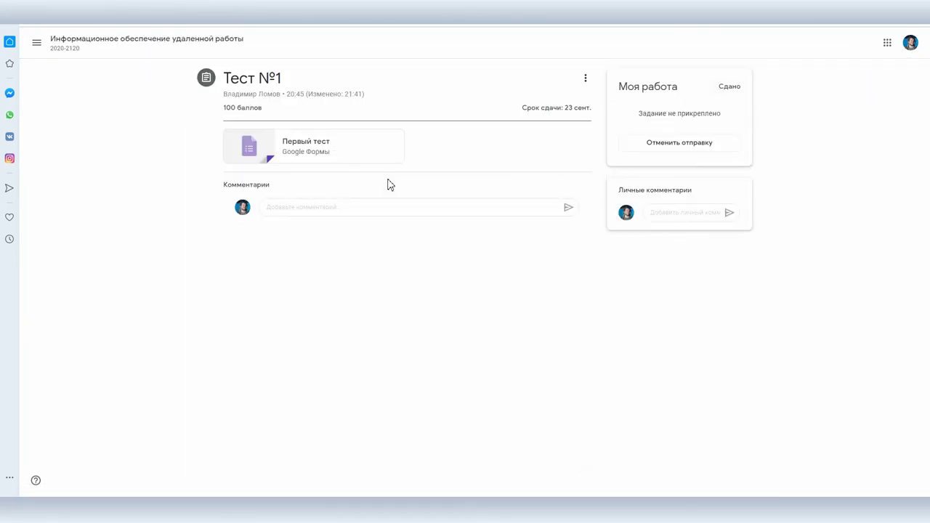
- Return to the course's classwork, answer the question "Зачем человеку крылья" with "Для полета" and turn it in
click(77, 37)
click(455, 42)
scroll(756, 212, down, 1)
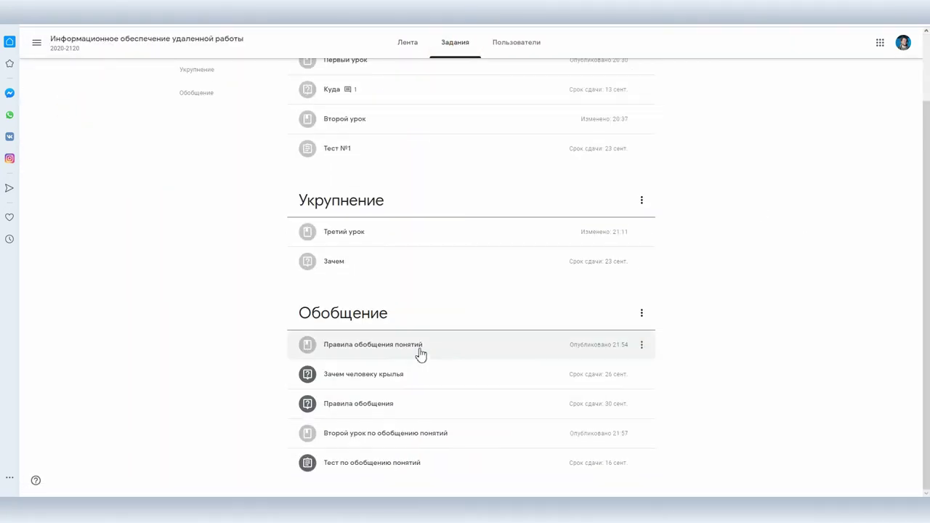
click(355, 380)
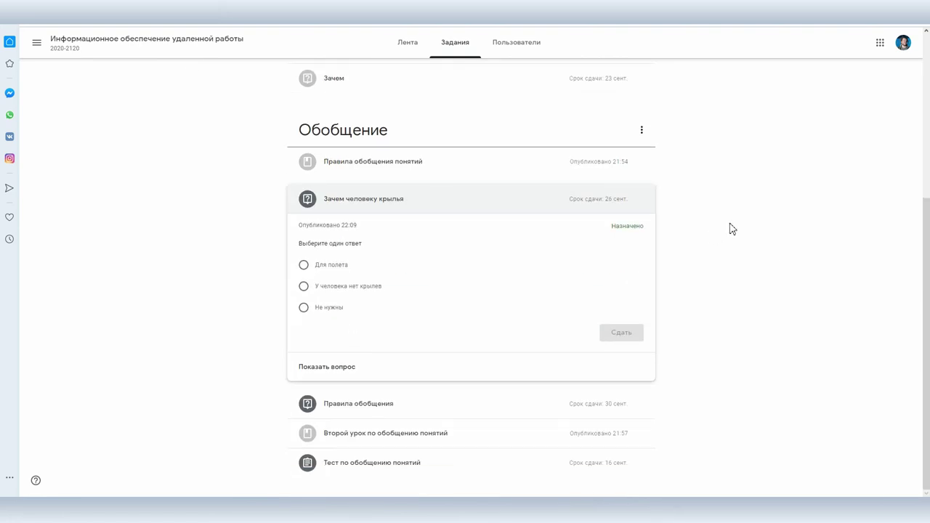
click(304, 264)
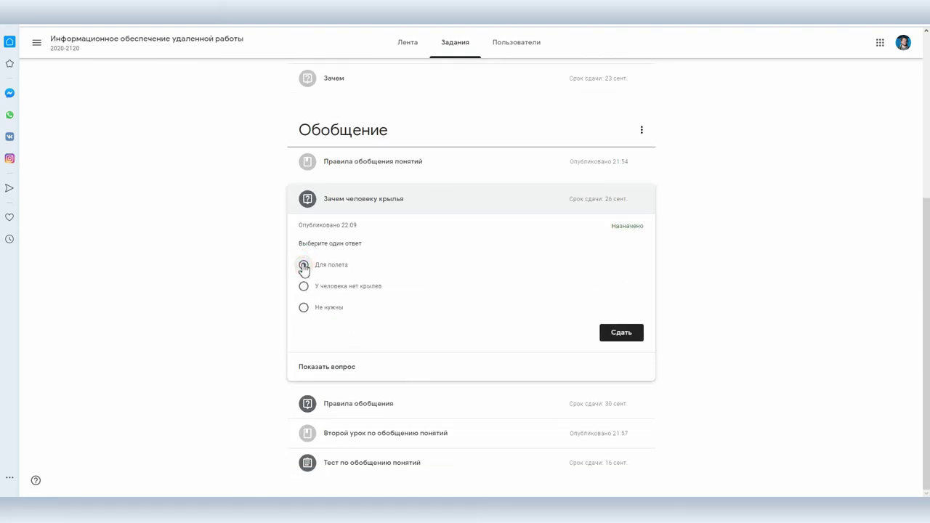
click(611, 340)
click(528, 286)
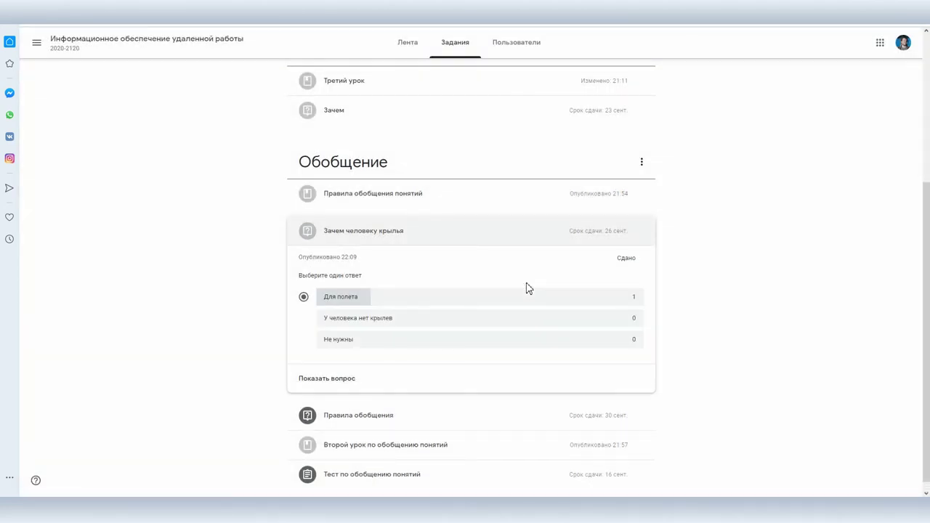
- Answer the question "Правила обобщения" with "1. Исключение видового признака" and "2. Выбор критерия подобий" and turn it in
click(364, 412)
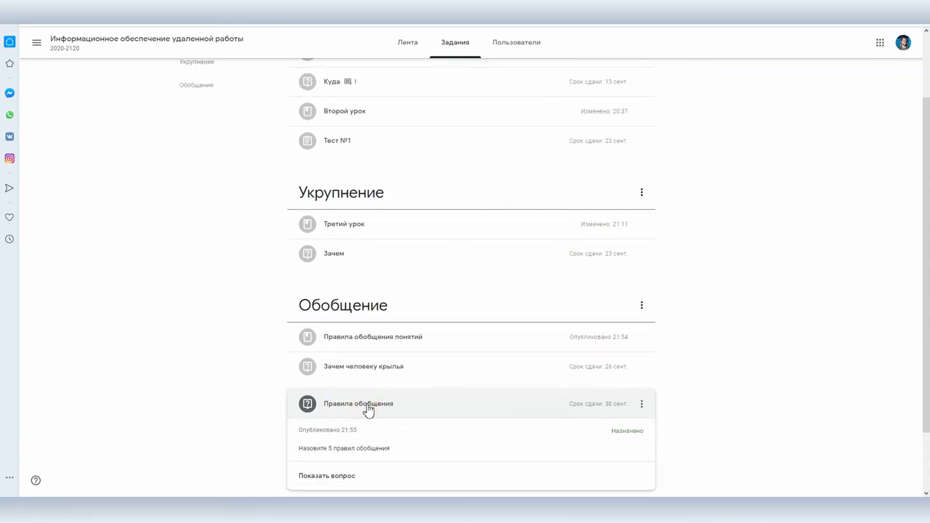
scroll(663, 328, down, 1)
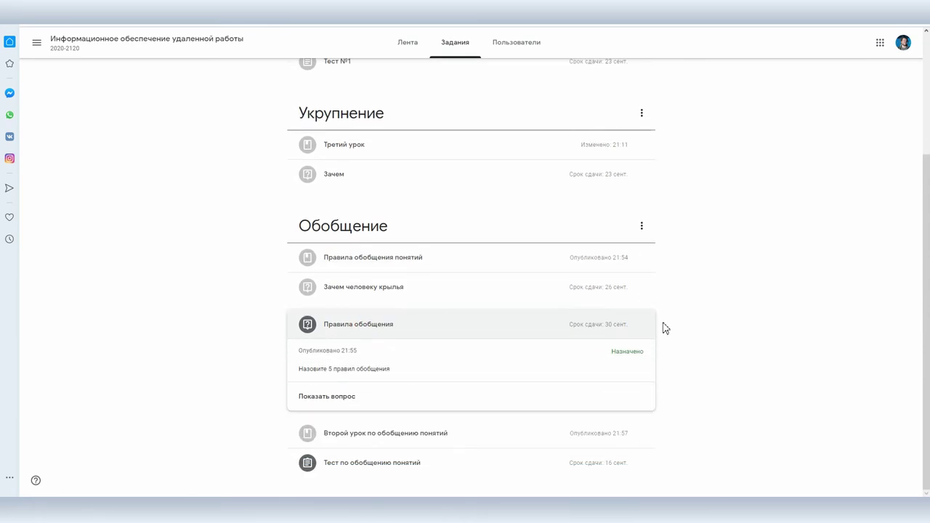
click(333, 396)
click(674, 105)
text(1. Исключение видового признака)
key(Return)
text(2. Выбор критерия подобий)
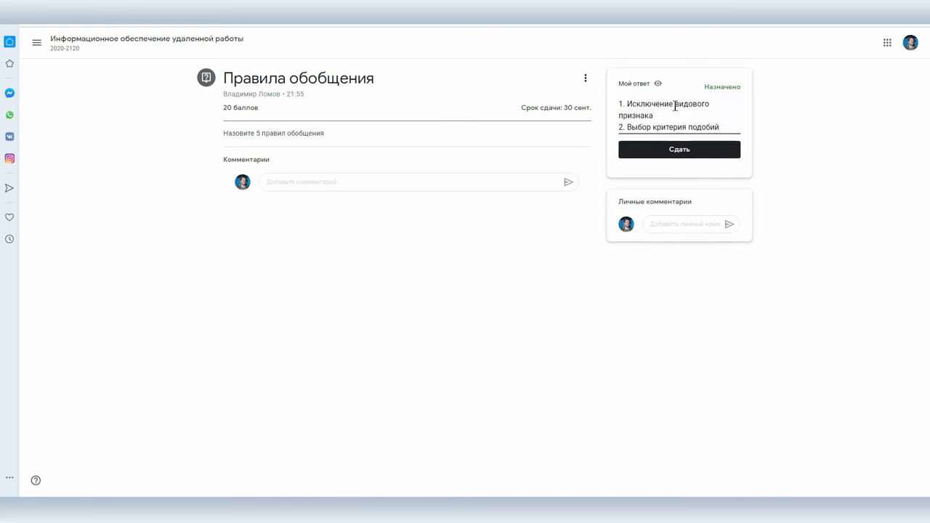
click(663, 150)
click(532, 289)
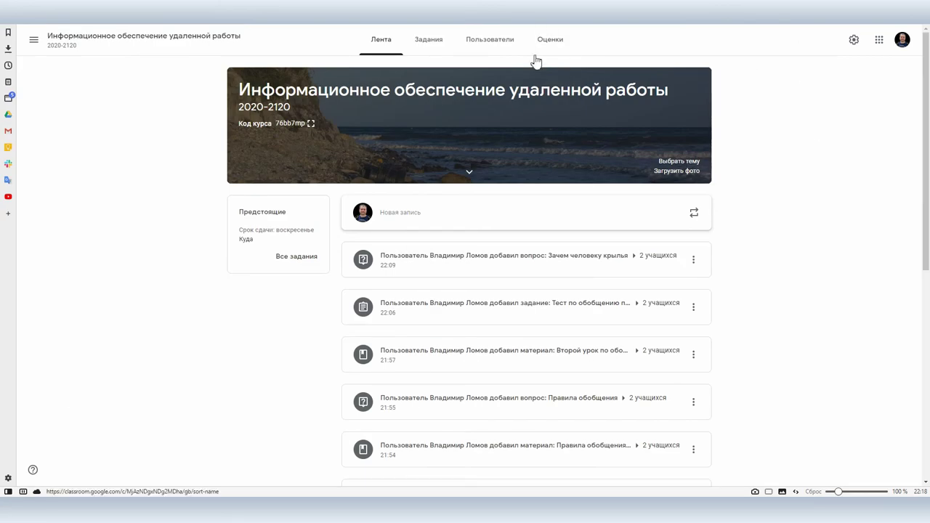
- Review the course gradebook from the teacher's account, including the first student's individual work overview
click(536, 49)
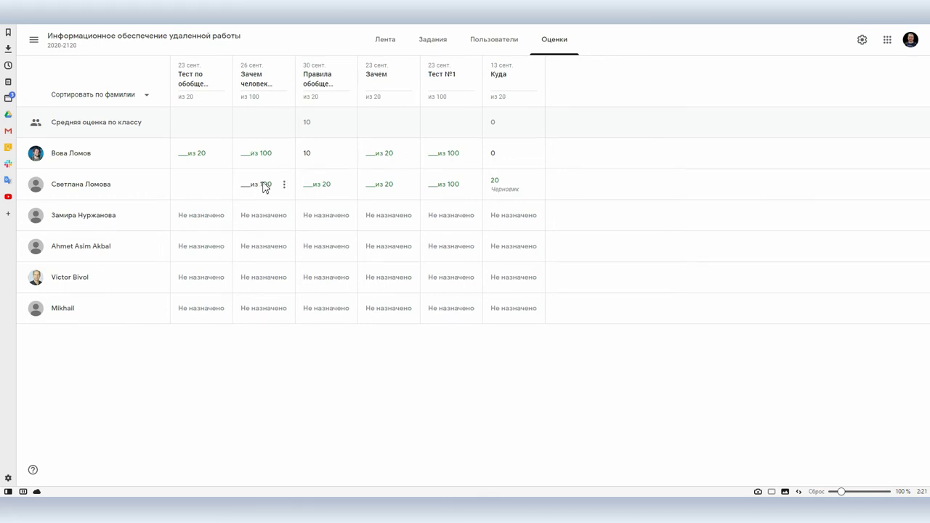
click(73, 152)
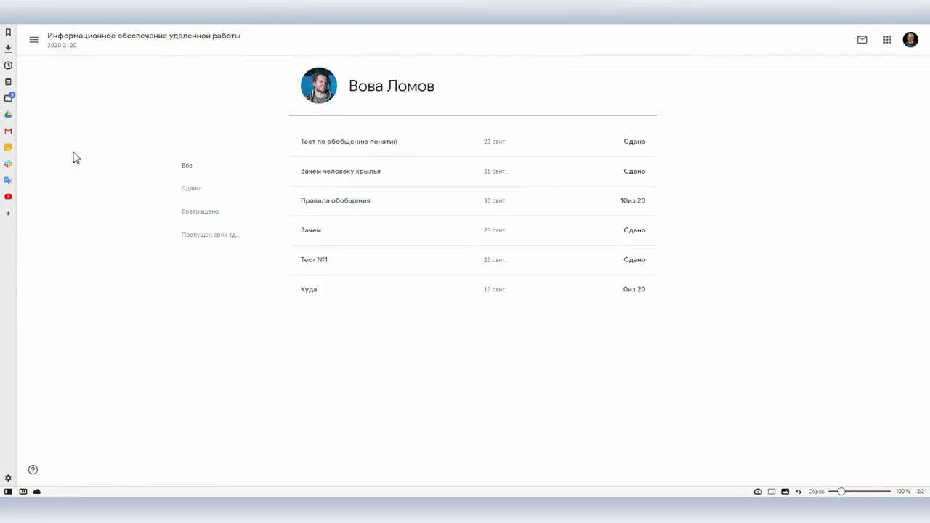
click(125, 36)
click(558, 41)
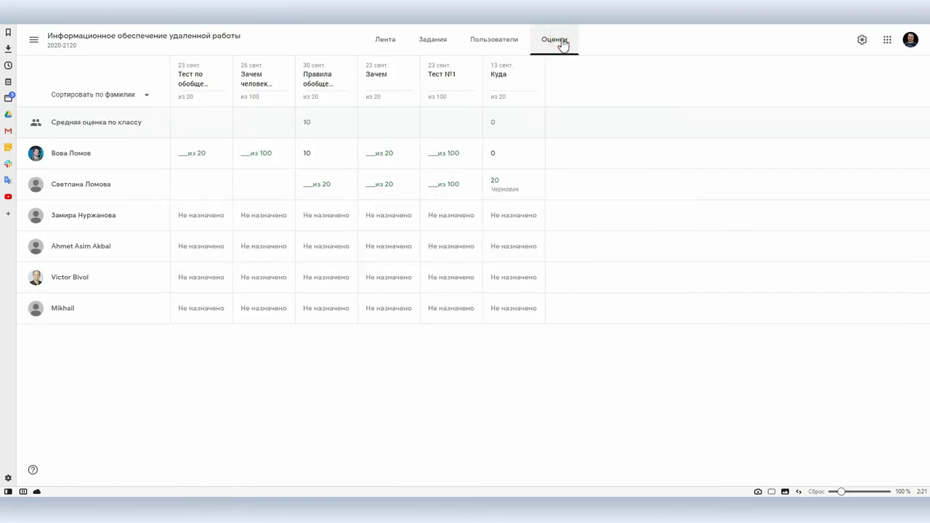
- Open the students' answers to "Правила обобщения" and enter a grade of 5 for the ungraded submission
click(318, 84)
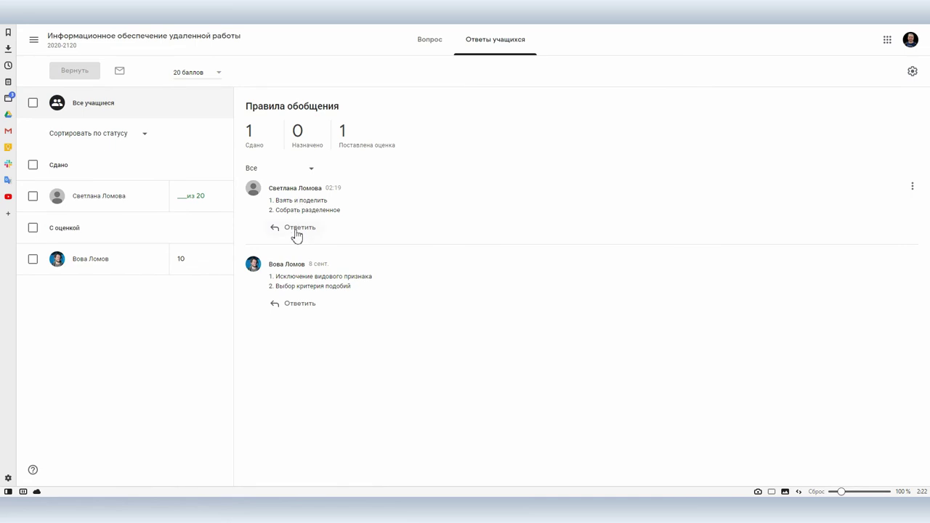
click(184, 198)
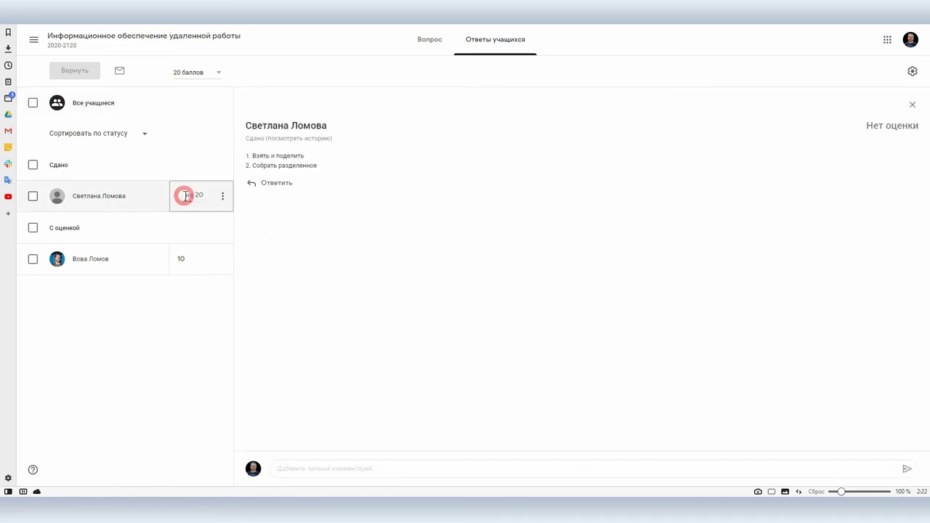
text(5)
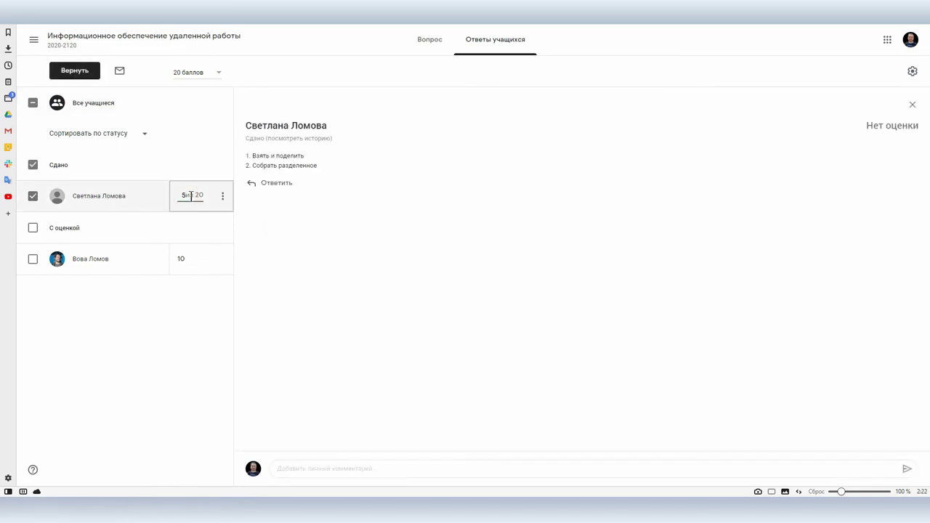
- Return the newly graded "Правила обобщения" answer to the student and reopen the course gradebook
click(68, 73)
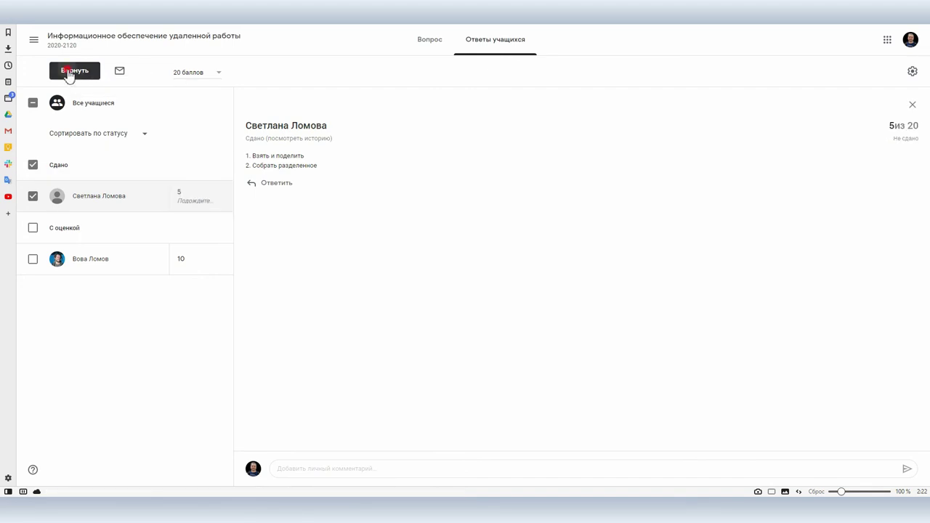
click(564, 311)
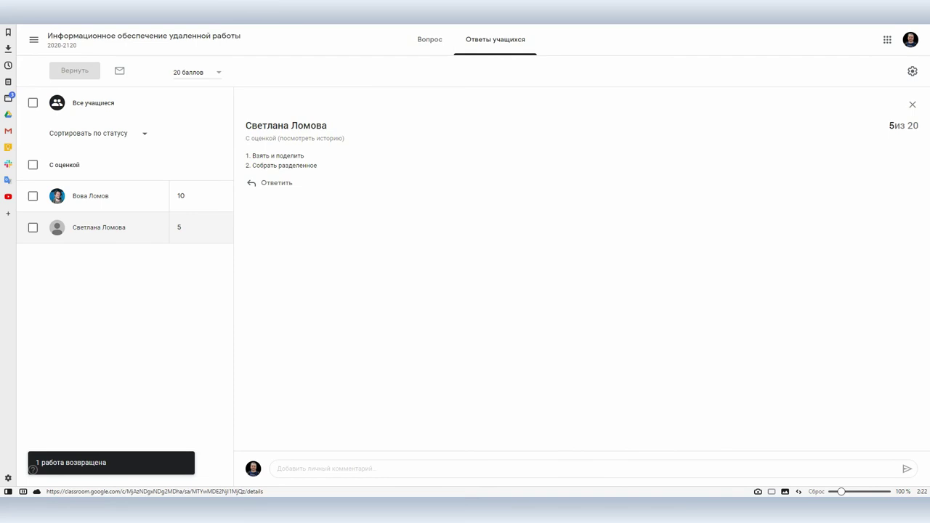
click(168, 36)
click(555, 39)
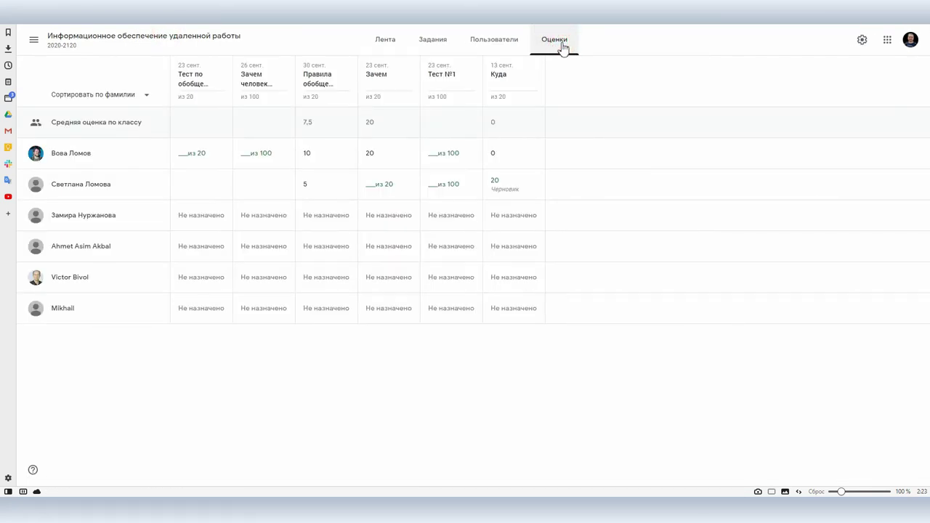
- Open the student work for "Тест по обобщению понятий" from the gradebook and go to its class folder in Google Drive
mouse_move(190, 188)
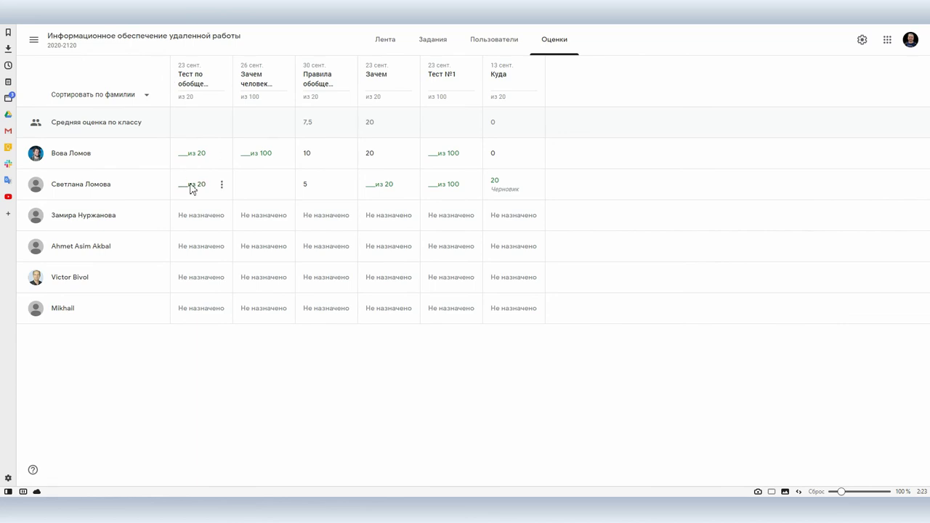
click(186, 85)
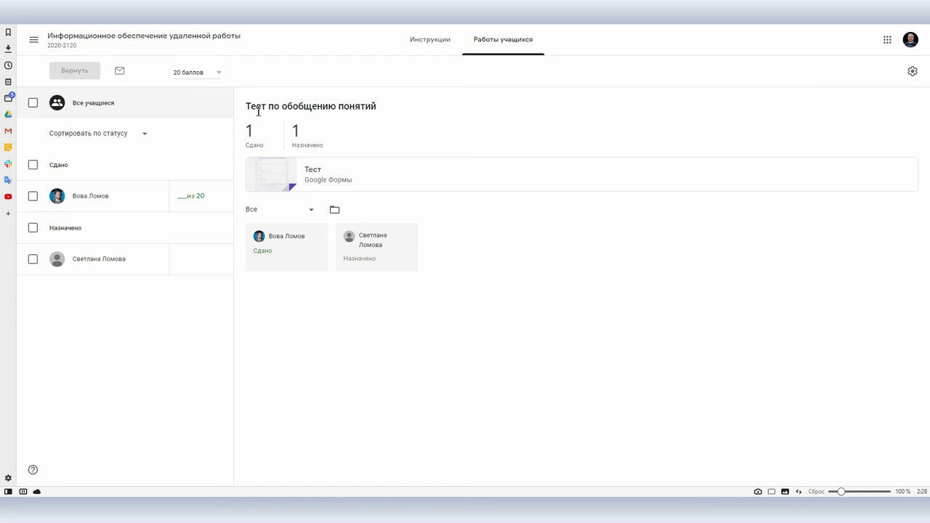
click(278, 256)
click(336, 211)
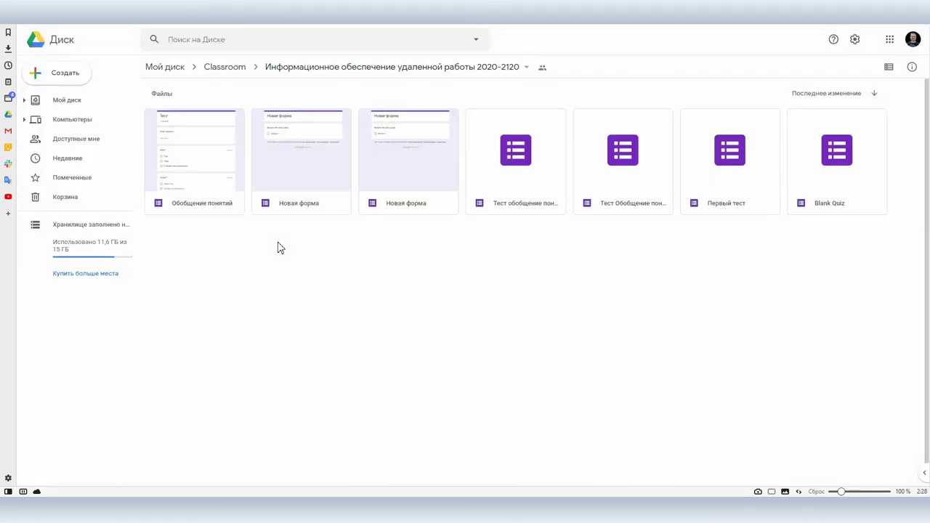
- Open the "Обобщение понятий" form and review the individual student's quiz response question by question
double_click(188, 154)
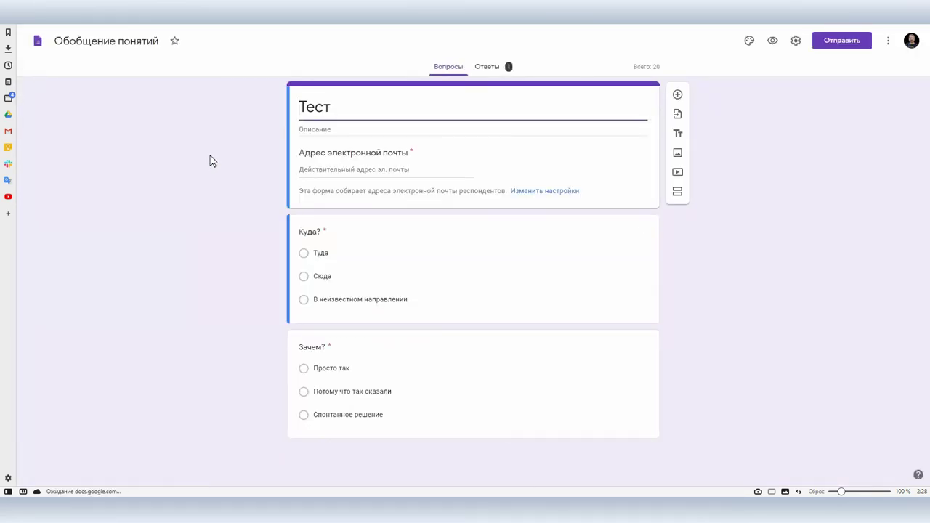
click(488, 68)
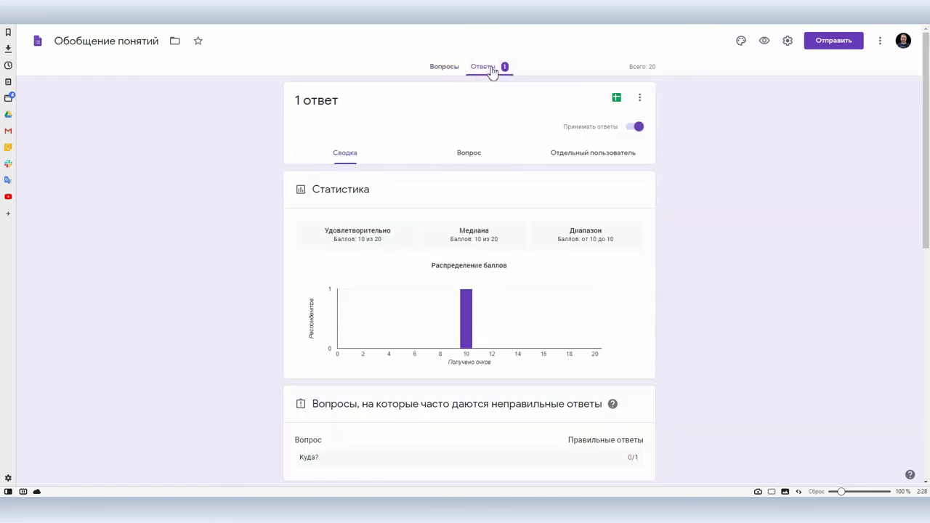
click(571, 155)
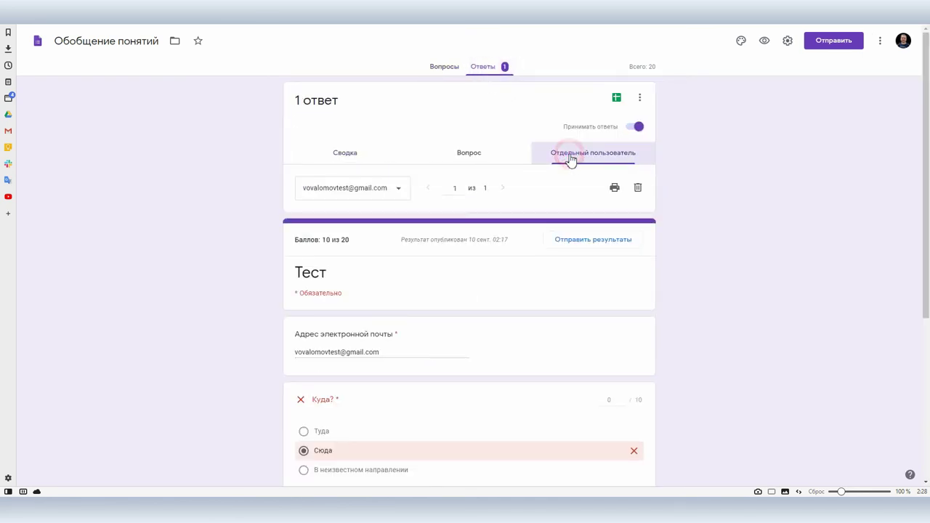
scroll(734, 211, down, 3)
scroll(581, 218, up, 1)
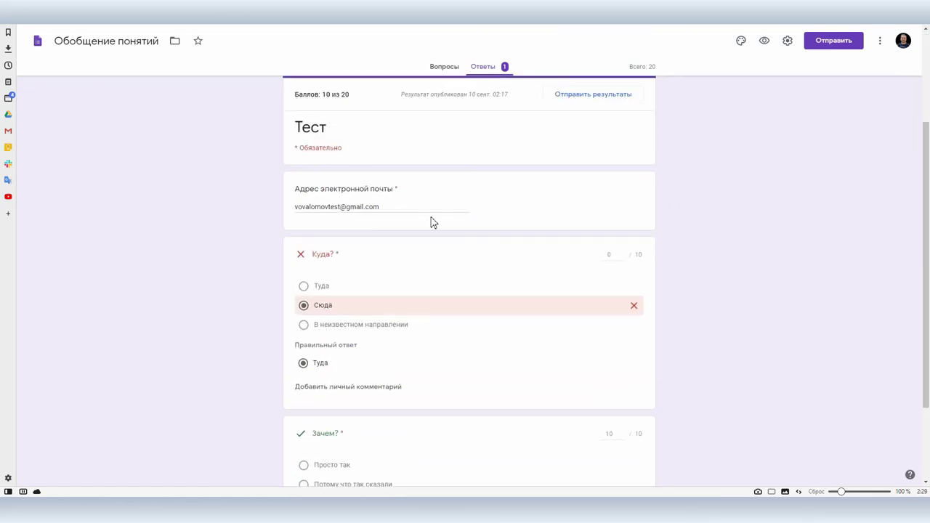